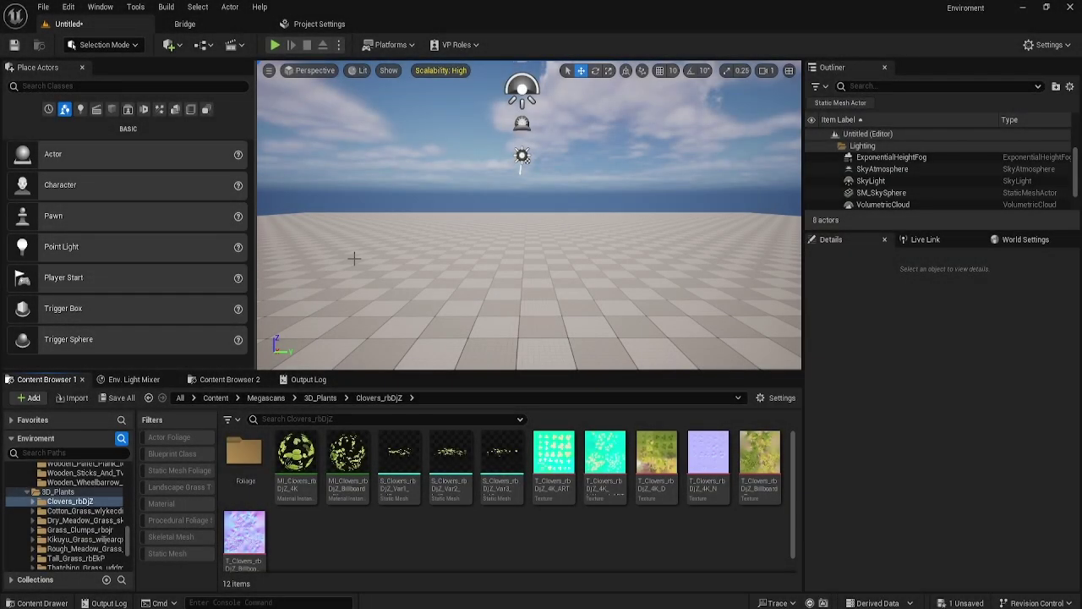
- Add the Female Bust Statuette from Quixel Bridge's local assets to the project
{"action": "left_click", "coordinate": [202, 23]}
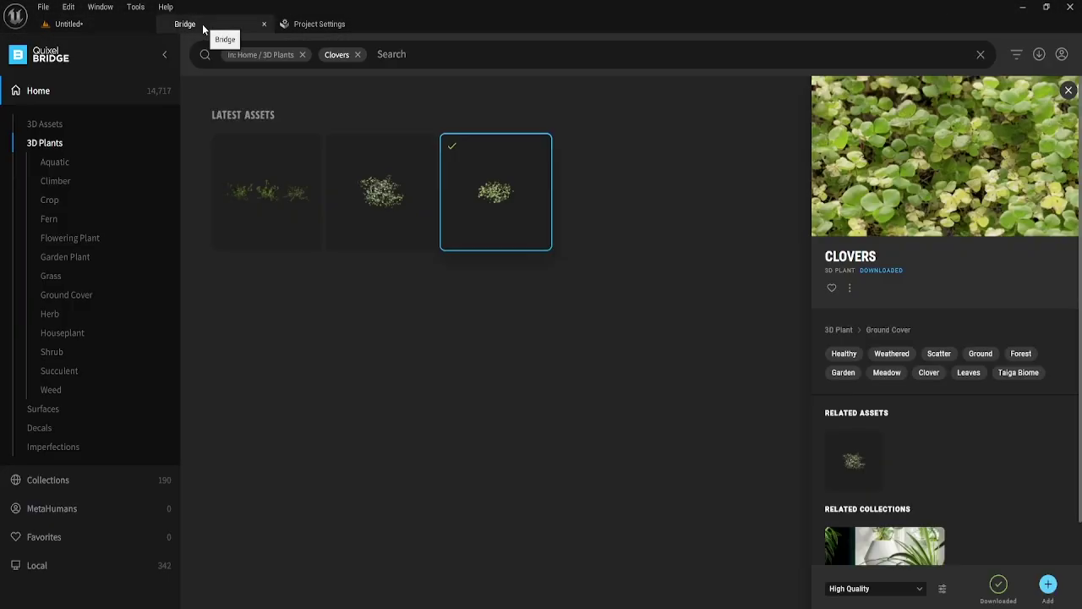
{"action": "left_click", "coordinate": [49, 572]}
{"action": "scroll", "coordinate": [402, 372], "scroll_direction": "down", "scroll_amount": 5}
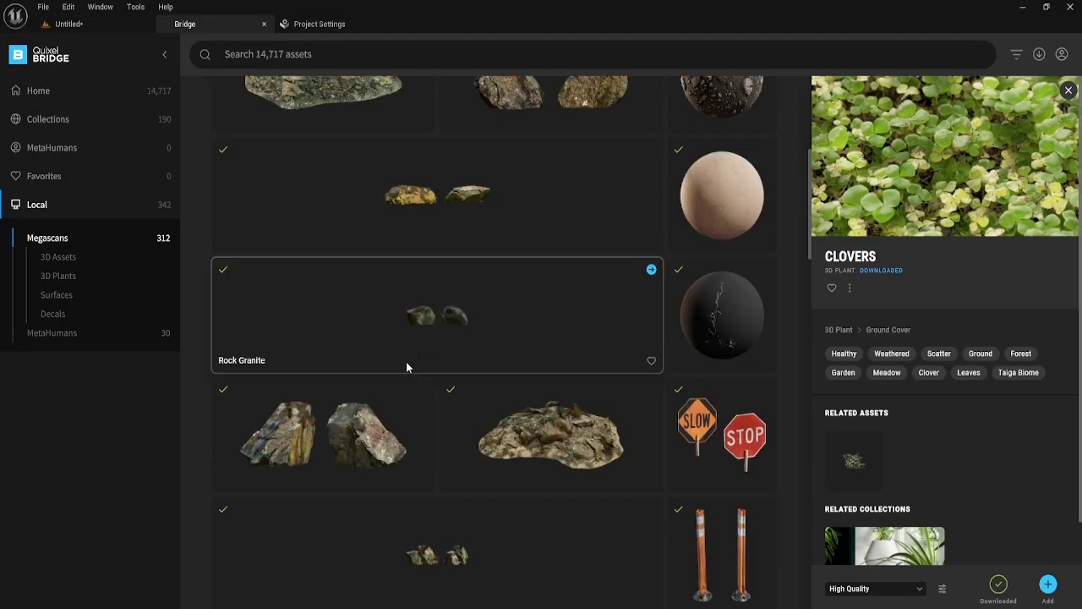
{"action": "scroll", "coordinate": [406, 367], "scroll_direction": "down", "scroll_amount": 8}
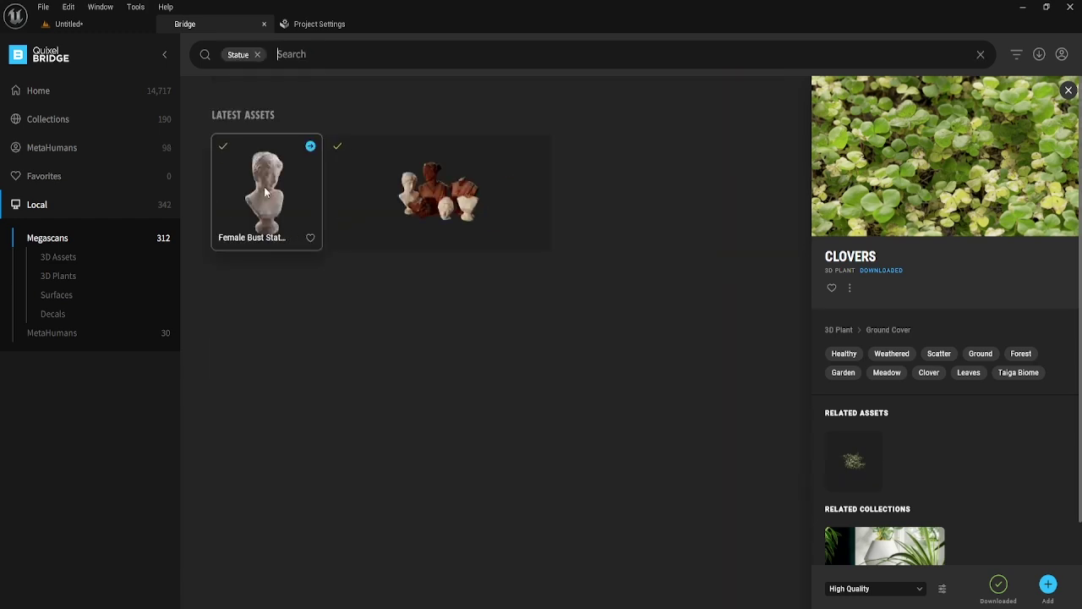
{"action": "left_click", "coordinate": [264, 190]}
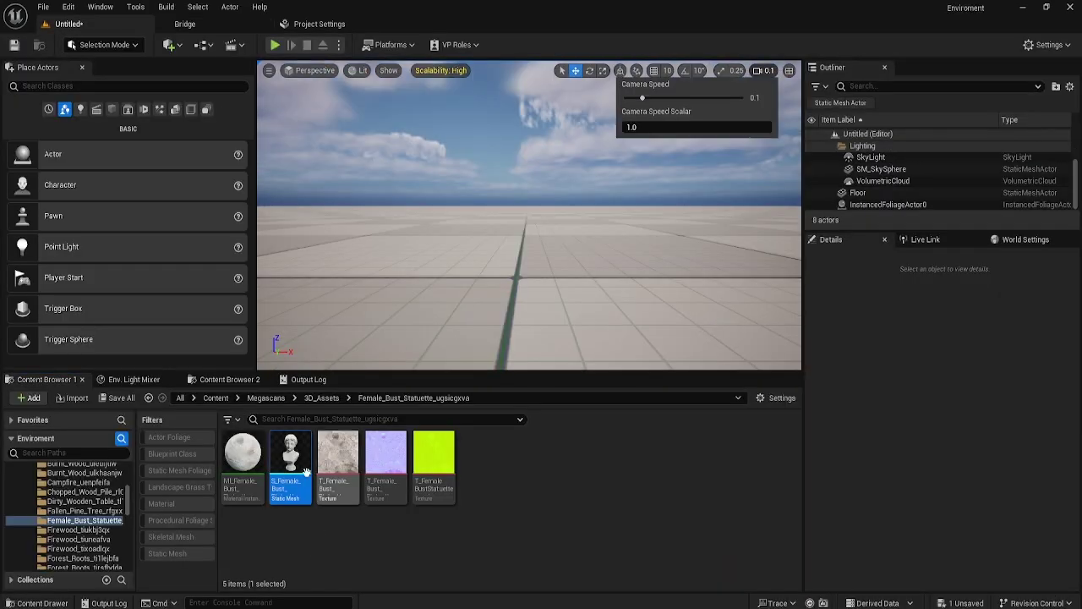
- Place the S_Female_Bust mesh in the level at location 0, 0, 0
{"action": "left_click_drag", "start_coordinate": [290, 465], "coordinate": [518, 272]}
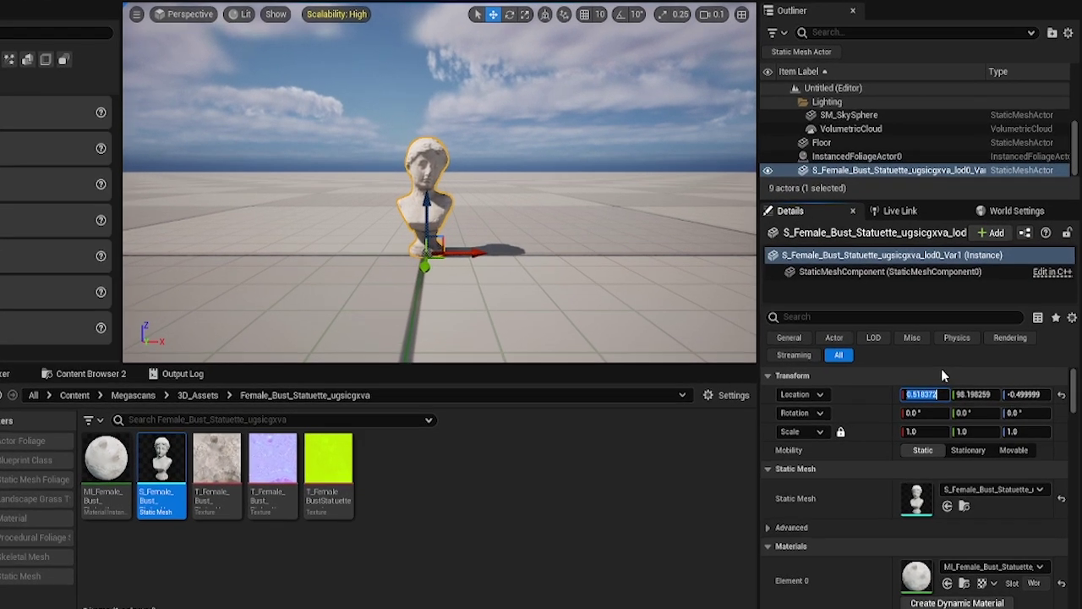
{"action": "type", "text": "0"}
{"action": "left_click", "coordinate": [987, 395]}
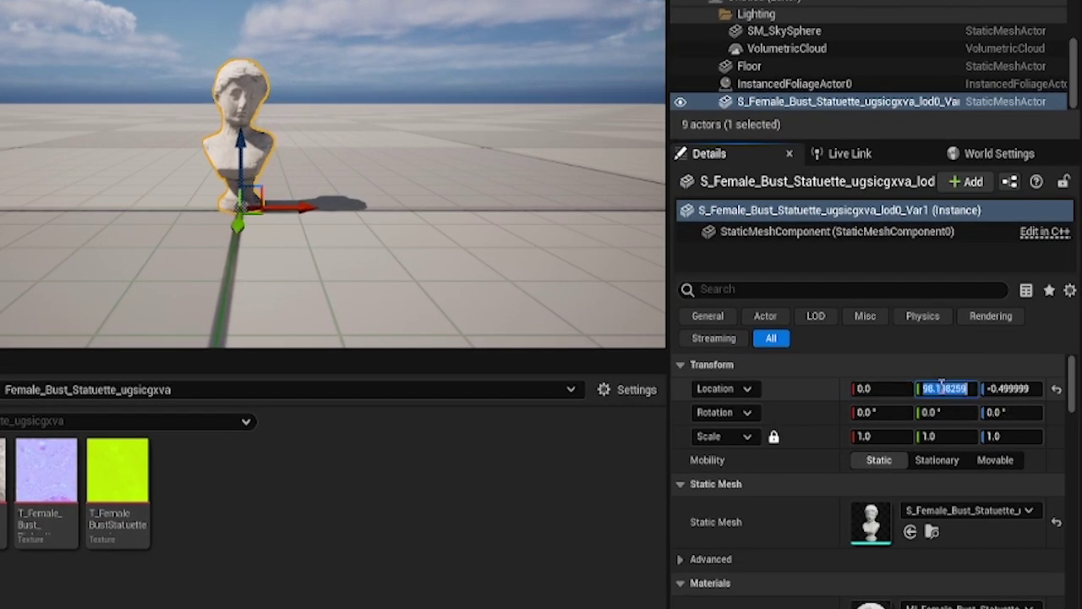
{"action": "left_click", "coordinate": [1012, 389]}
{"action": "type", "text": "0"}
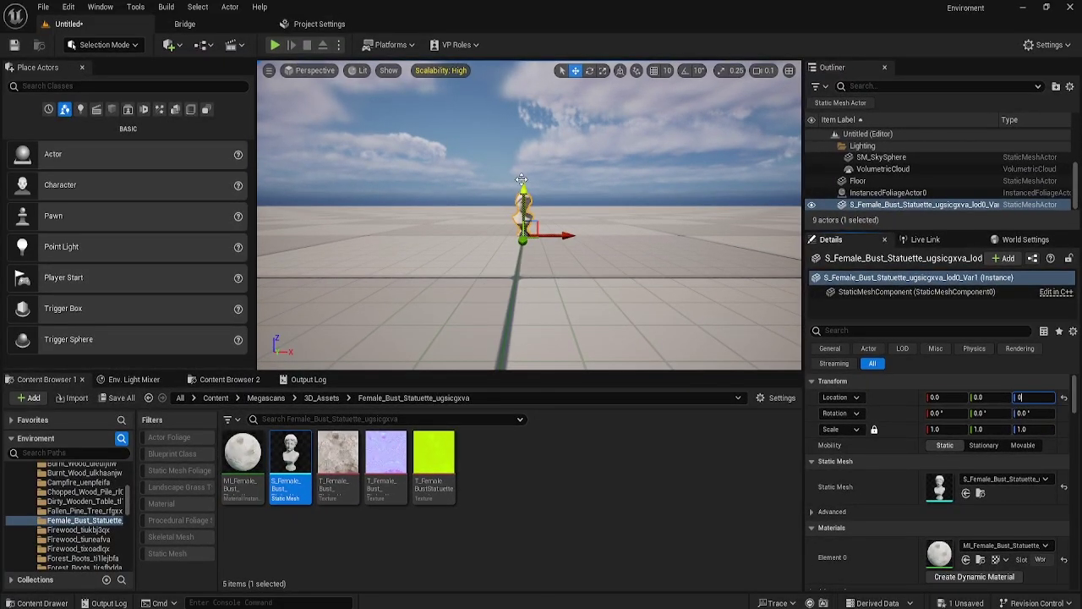
{"action": "key", "text": "Return"}
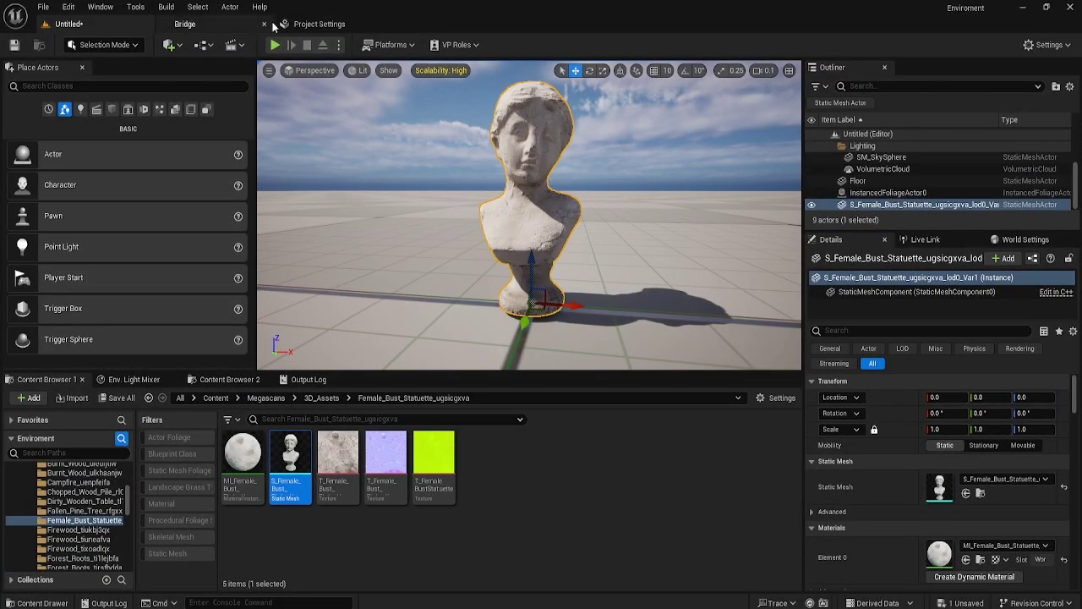
- Replace the Statue search in Bridge with 'clove' and bring in the Clovers asset
{"action": "left_click", "coordinate": [227, 28]}
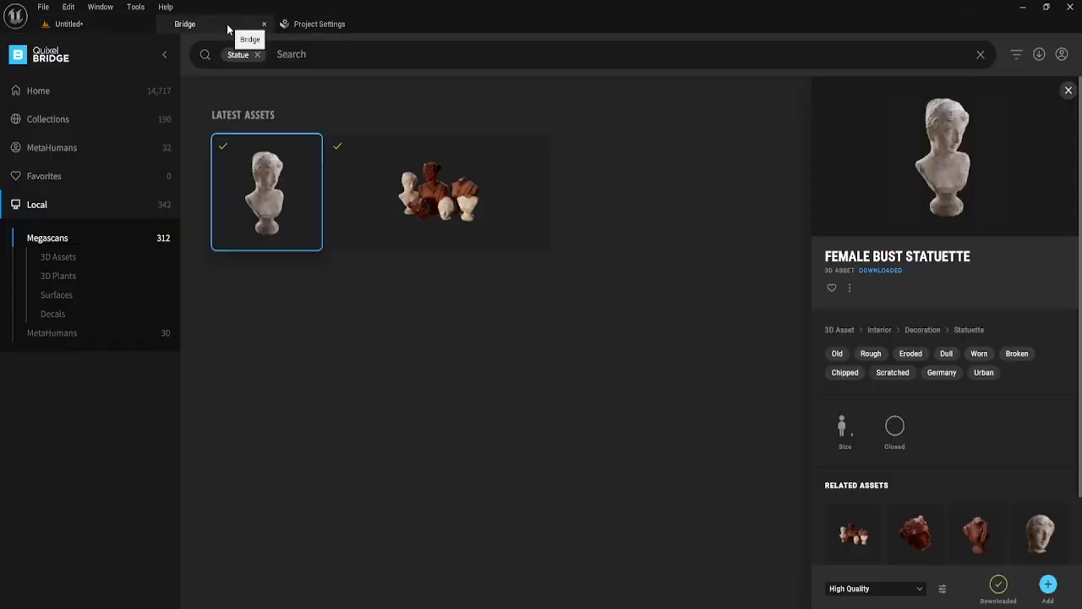
{"action": "left_click", "coordinate": [259, 55]}
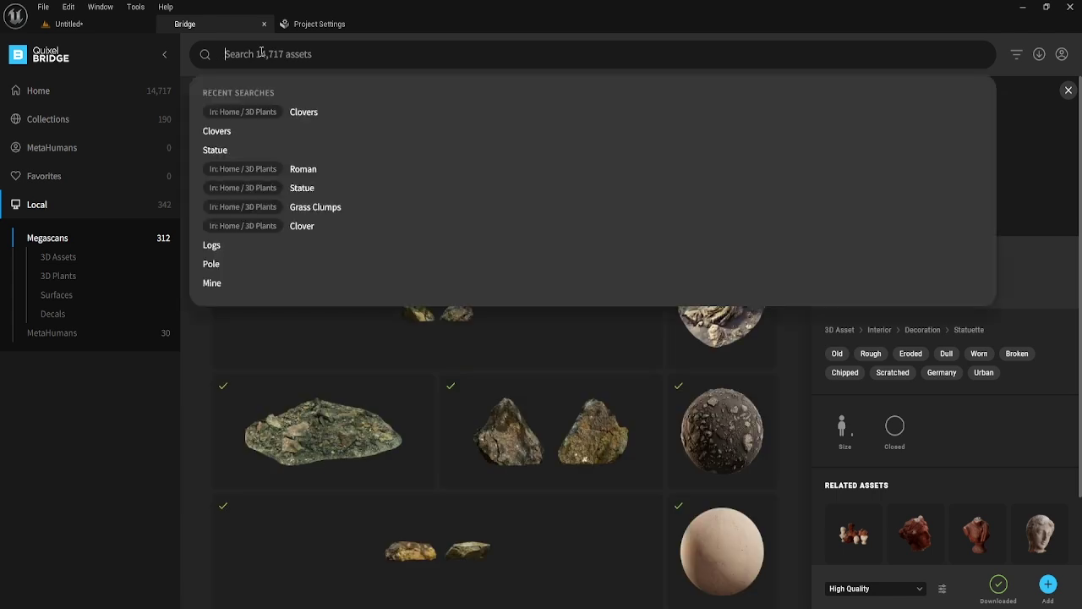
{"action": "type", "text": "clover"}
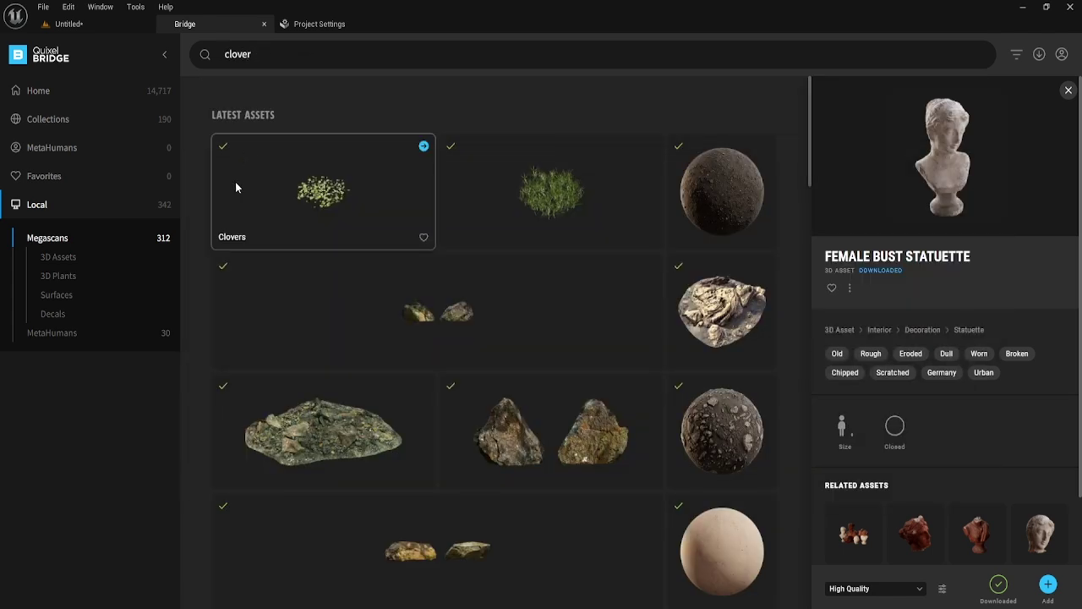
{"action": "left_click", "coordinate": [424, 146]}
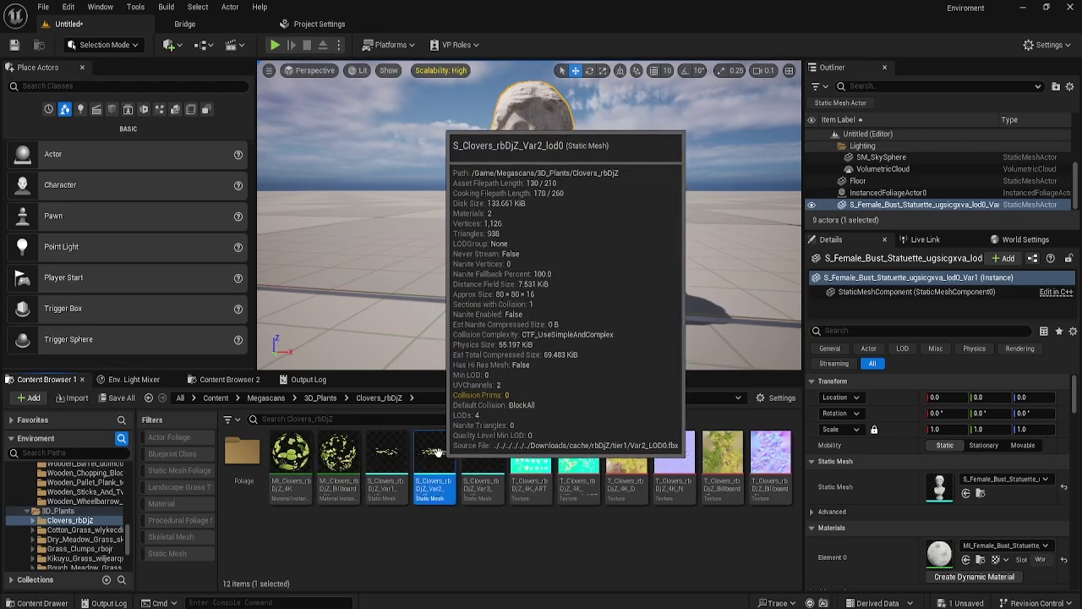
- Place the S_Clovers_rbDjZ_Var2 mesh in the level at location 0, 0, 0
{"action": "left_click_drag", "start_coordinate": [432, 495], "coordinate": [469, 313]}
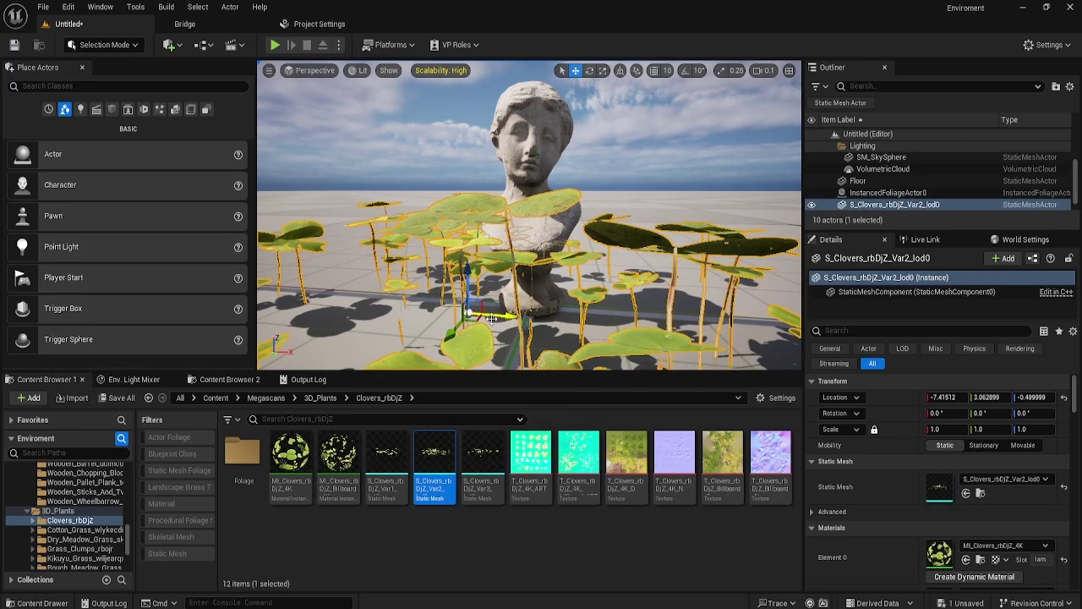
{"action": "left_click", "coordinate": [988, 397]}
{"action": "type", "text": "0"}
{"action": "left_click", "coordinate": [1014, 396]}
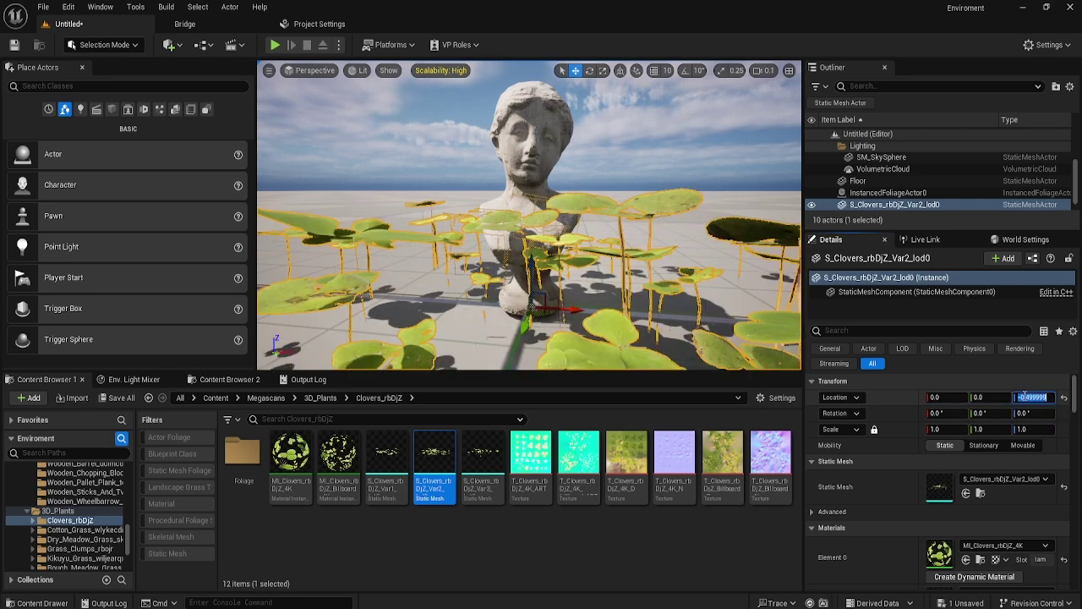
{"action": "type", "text": "0"}
{"action": "key", "text": "Return"}
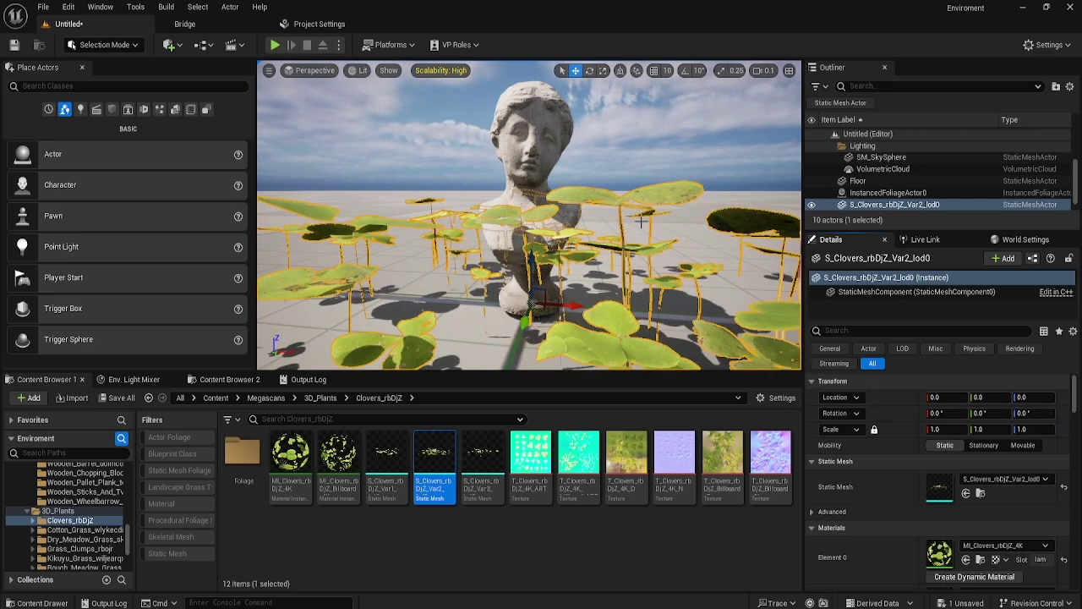
- Place the three Grass_Clumps_rbojr meshes in the level at the origin
{"action": "left_click", "coordinate": [79, 549]}
{"action": "left_click", "coordinate": [485, 470]}
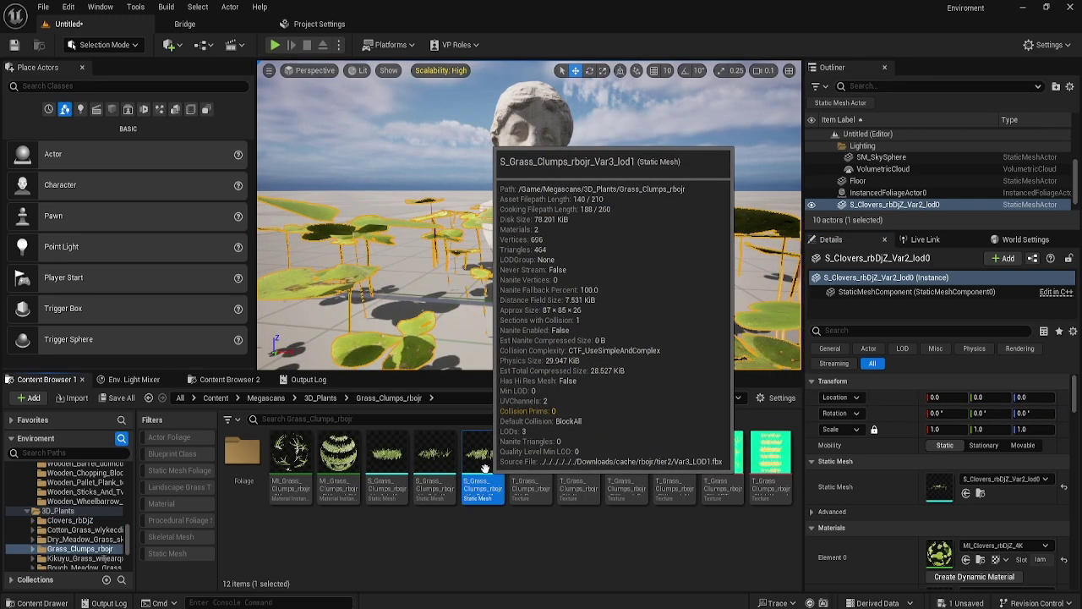
{"action": "left_click", "coordinate": [386, 461], "text": "shift"}
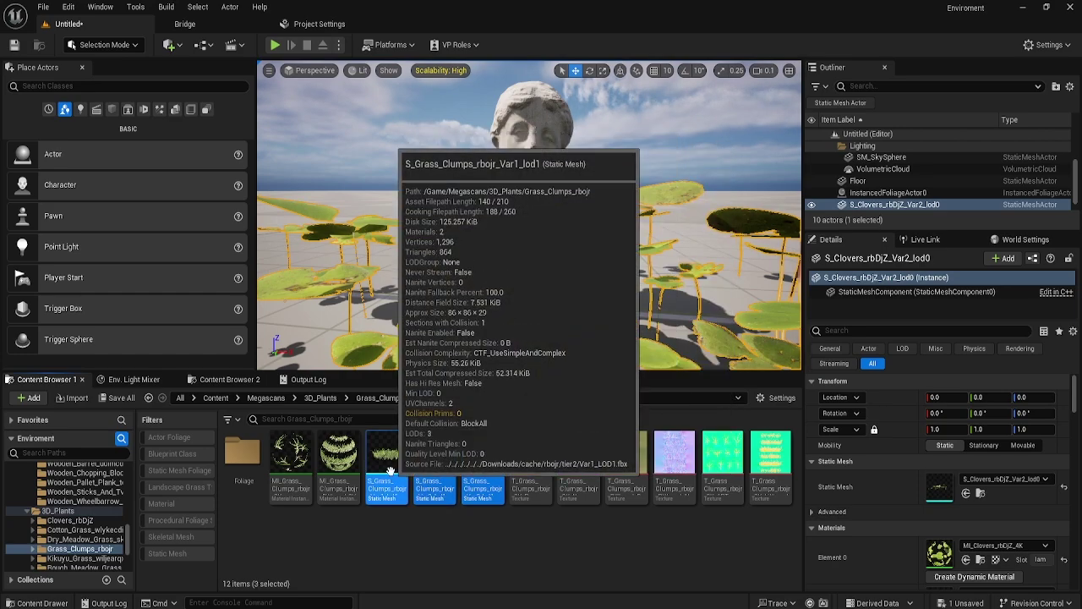
{"action": "left_click_drag", "start_coordinate": [483, 465], "coordinate": [424, 339]}
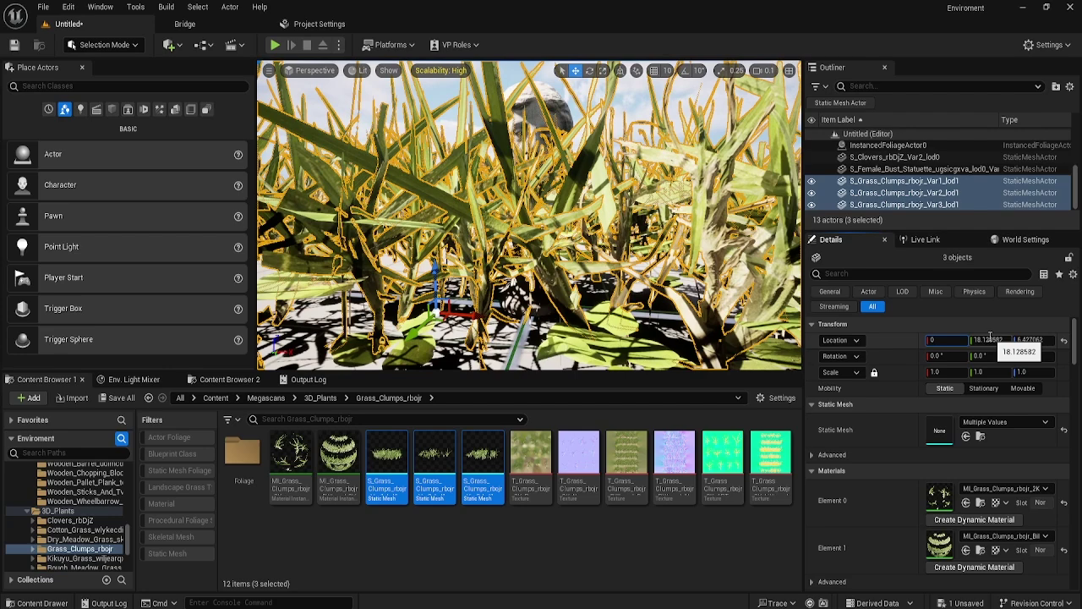
{"action": "left_click", "coordinate": [989, 339]}
{"action": "type", "text": "0"}
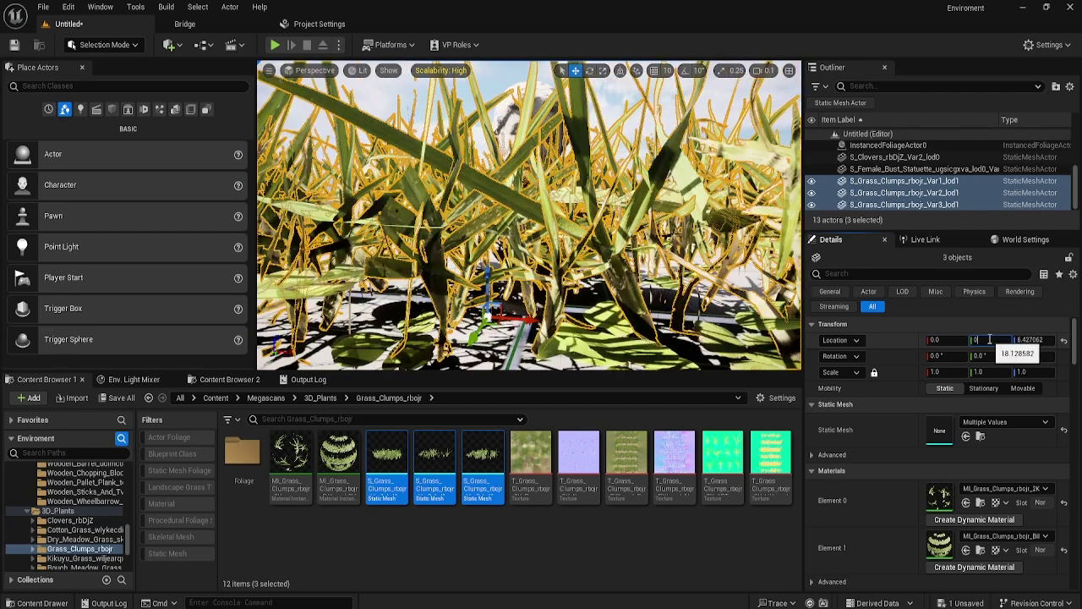
{"action": "left_click", "coordinate": [1038, 339]}
{"action": "type", "text": "0"}
{"action": "key", "text": "Return"}
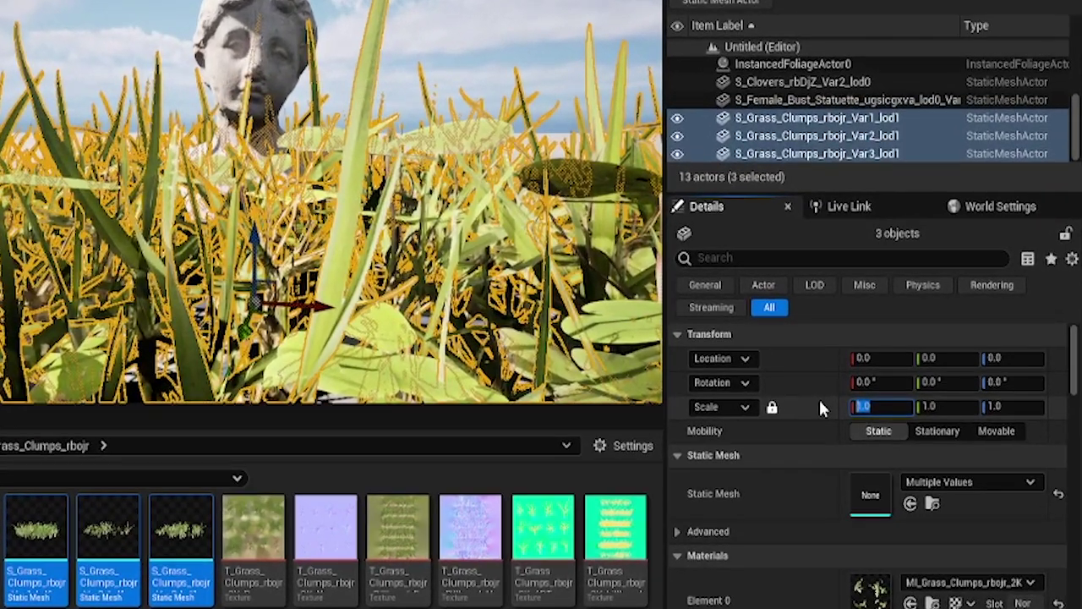
- Scale the grass clumps and the clover mesh down to 0.1
{"action": "type", "text": "0.1"}
{"action": "key", "text": "Return"}
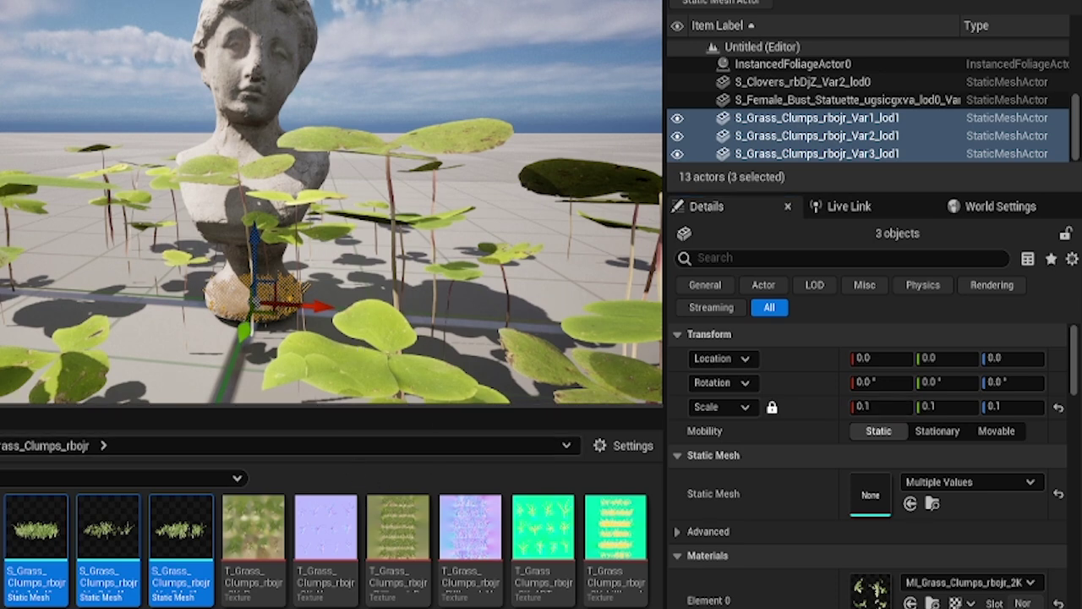
{"action": "left_click", "coordinate": [609, 330]}
{"action": "left_click", "coordinate": [867, 492]}
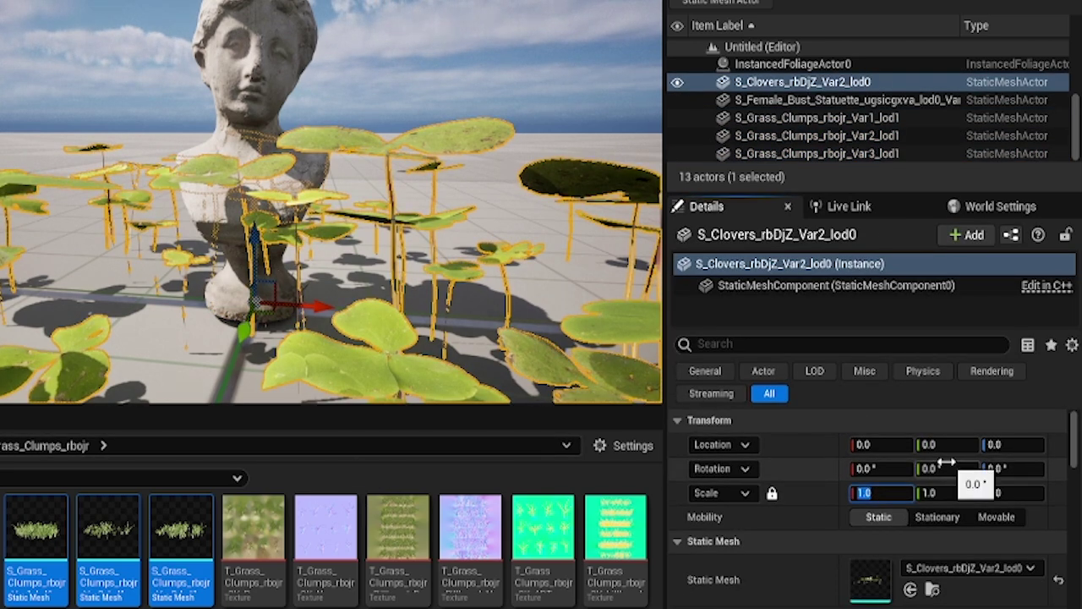
{"action": "key", "text": "Return"}
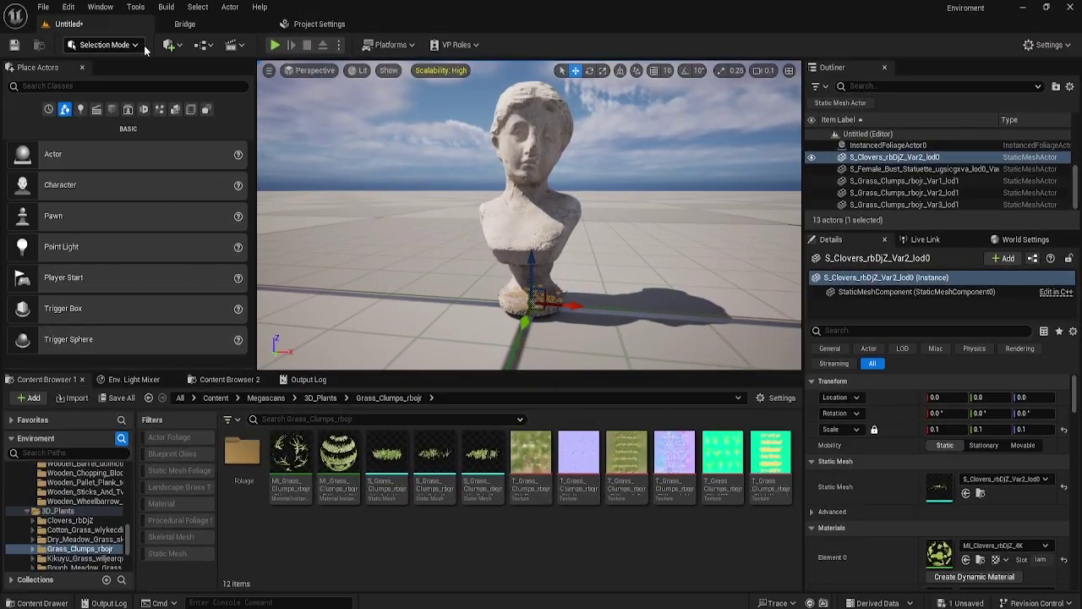
{"action": "left_click", "coordinate": [142, 45]}
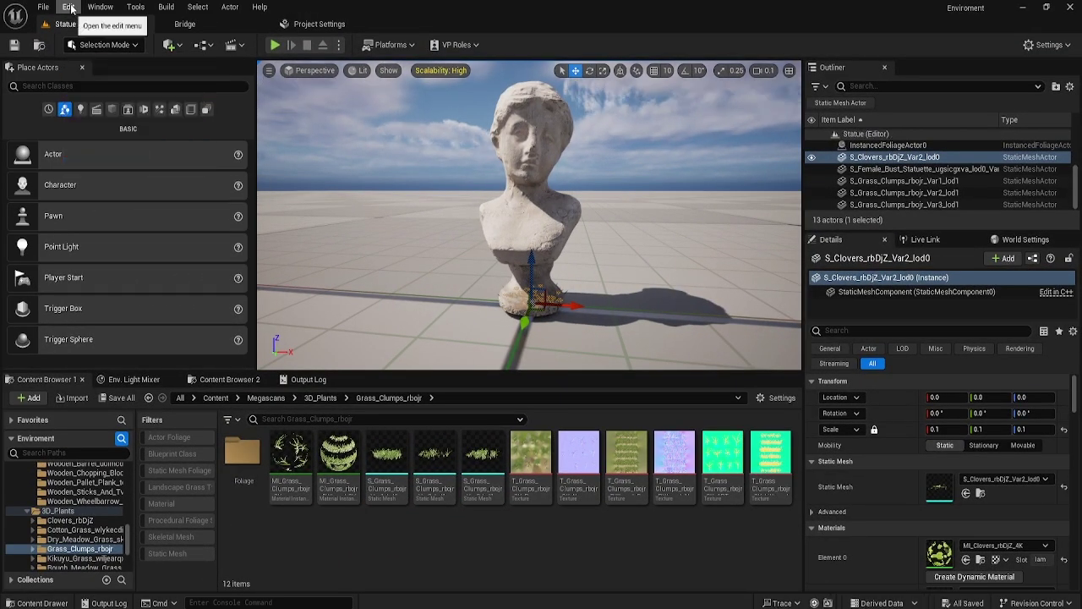
- Enable the experimental Motion Design plugin and restart the editor
{"action": "left_click", "coordinate": [69, 7]}
{"action": "left_click", "coordinate": [96, 205]}
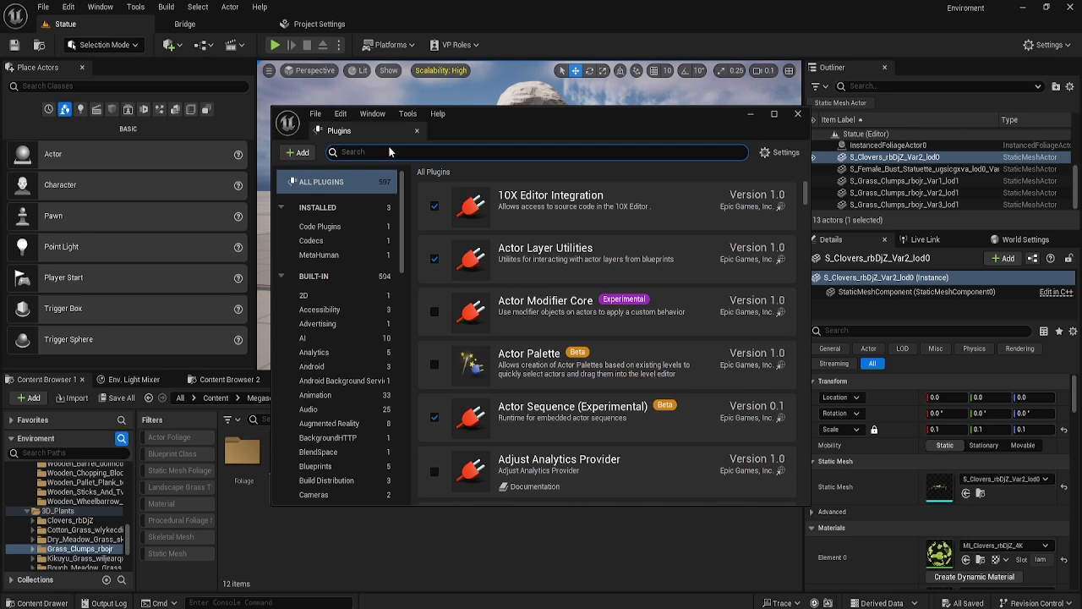
{"action": "left_click", "coordinate": [376, 152]}
{"action": "type", "text": "motion"}
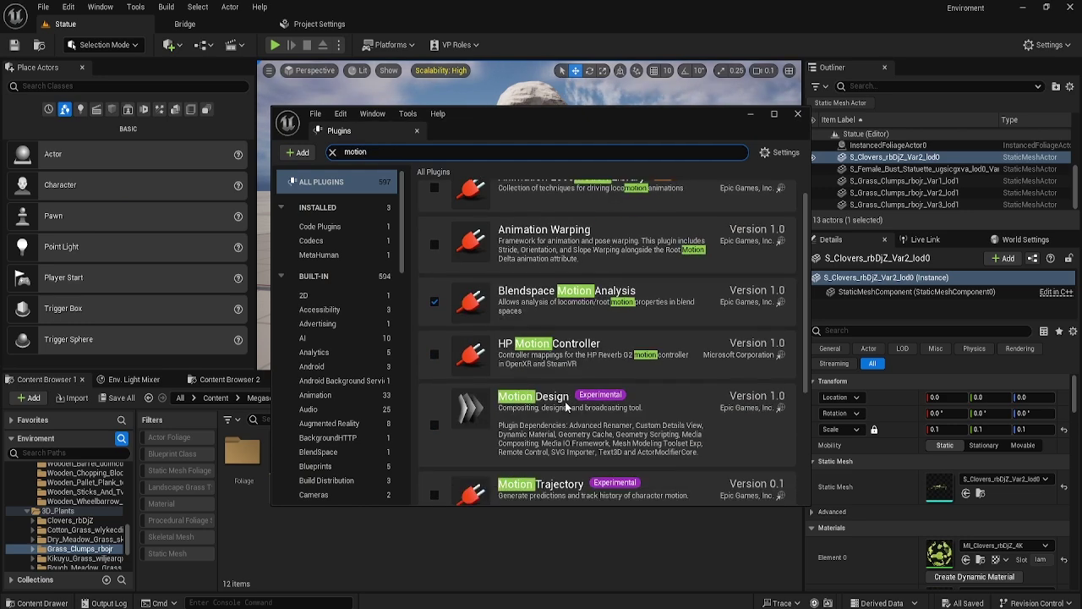
{"action": "left_click", "coordinate": [434, 424]}
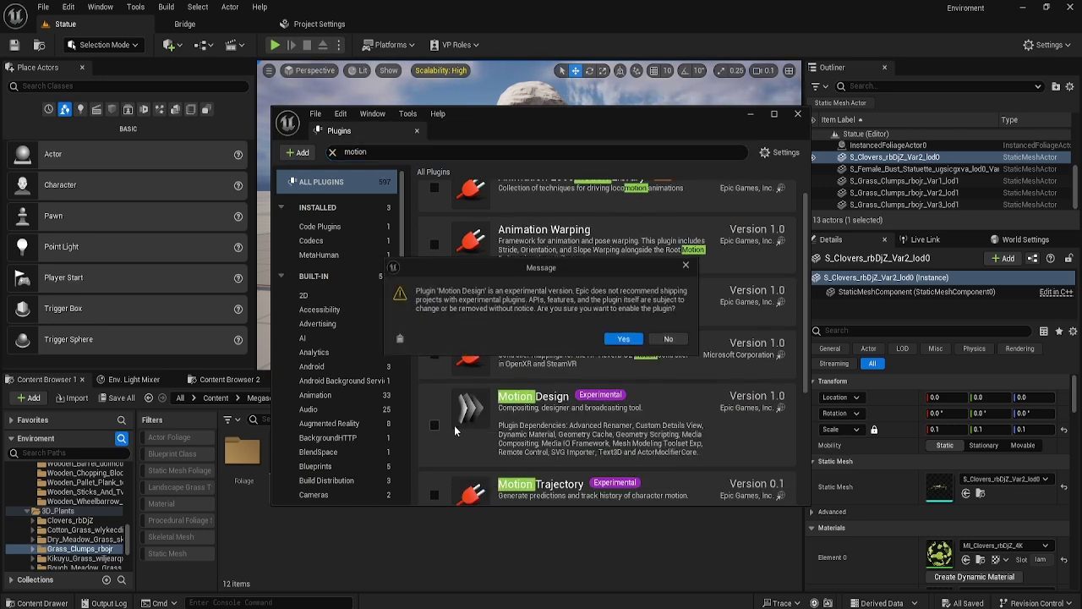
{"action": "left_click", "coordinate": [626, 341]}
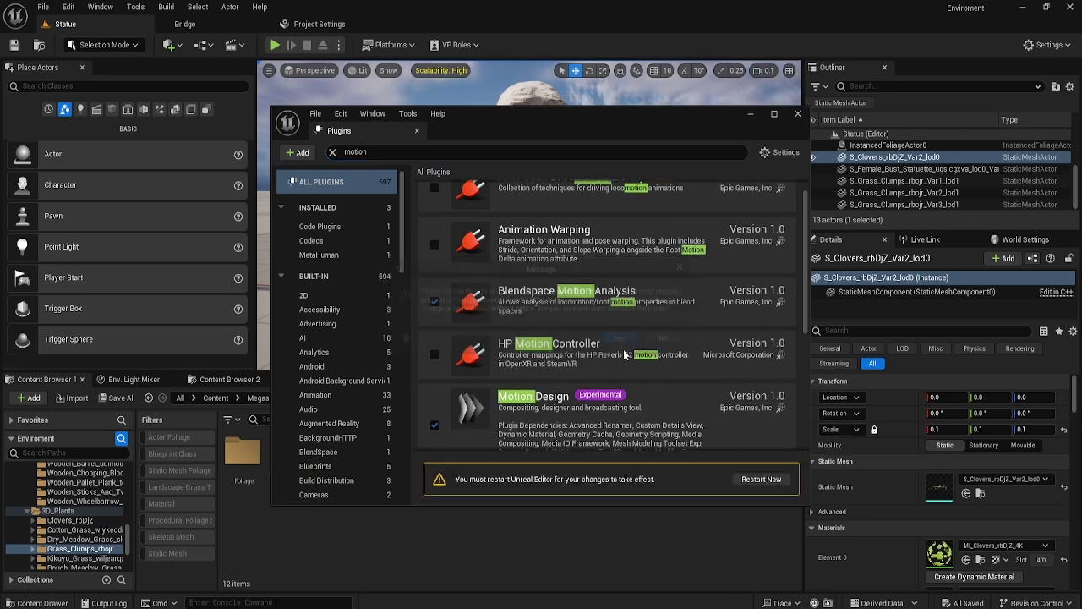
{"action": "left_click", "coordinate": [761, 479]}
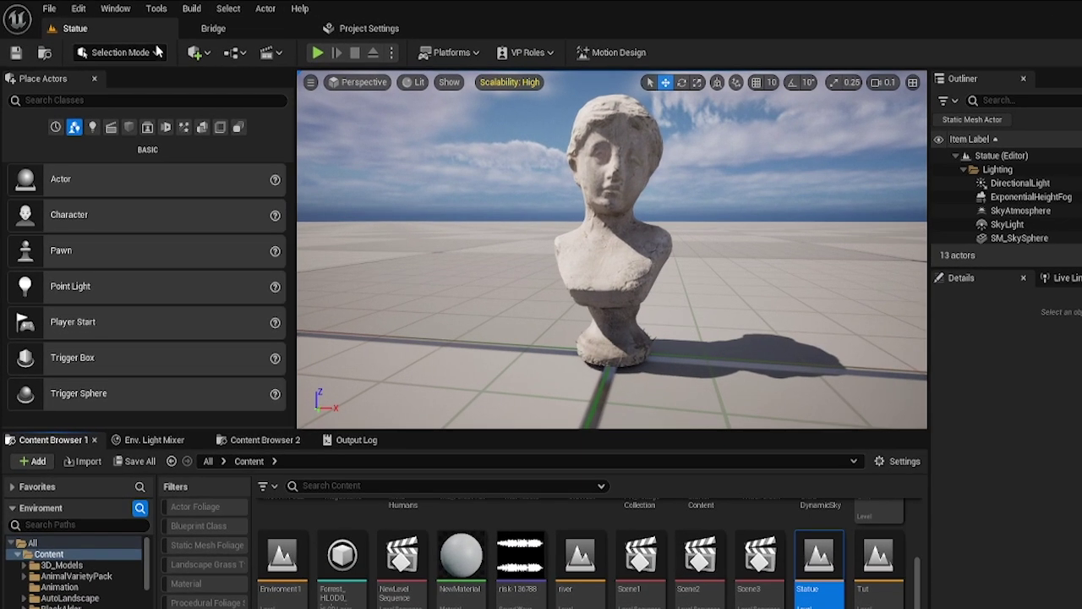
- Switch to Motion Design Mode and add a Cloner Actor to the level
{"action": "left_click", "coordinate": [104, 45]}
{"action": "left_click", "coordinate": [185, 296]}
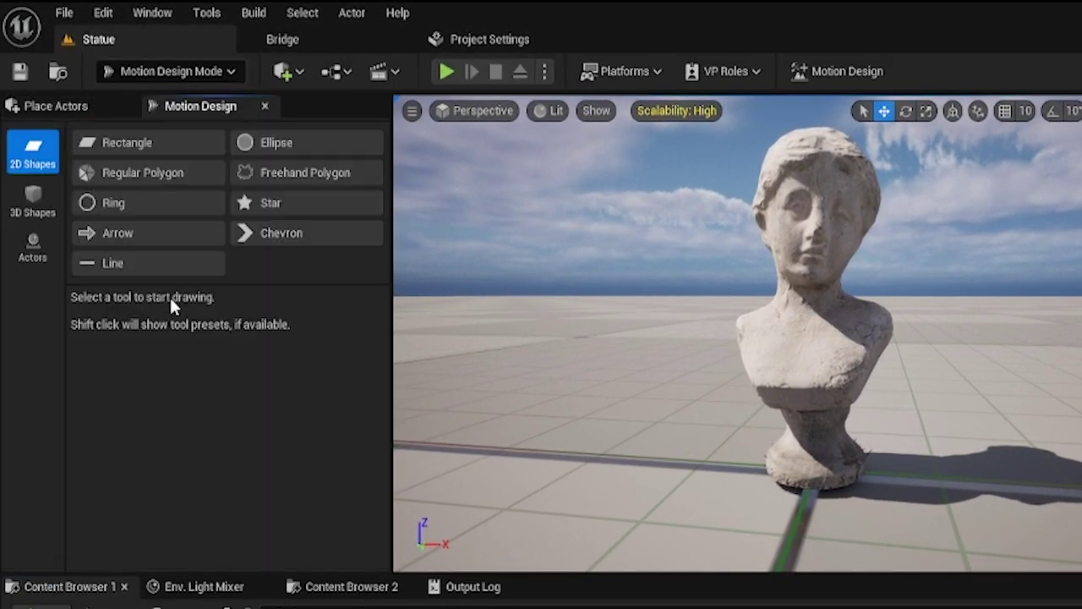
{"action": "left_click", "coordinate": [33, 247]}
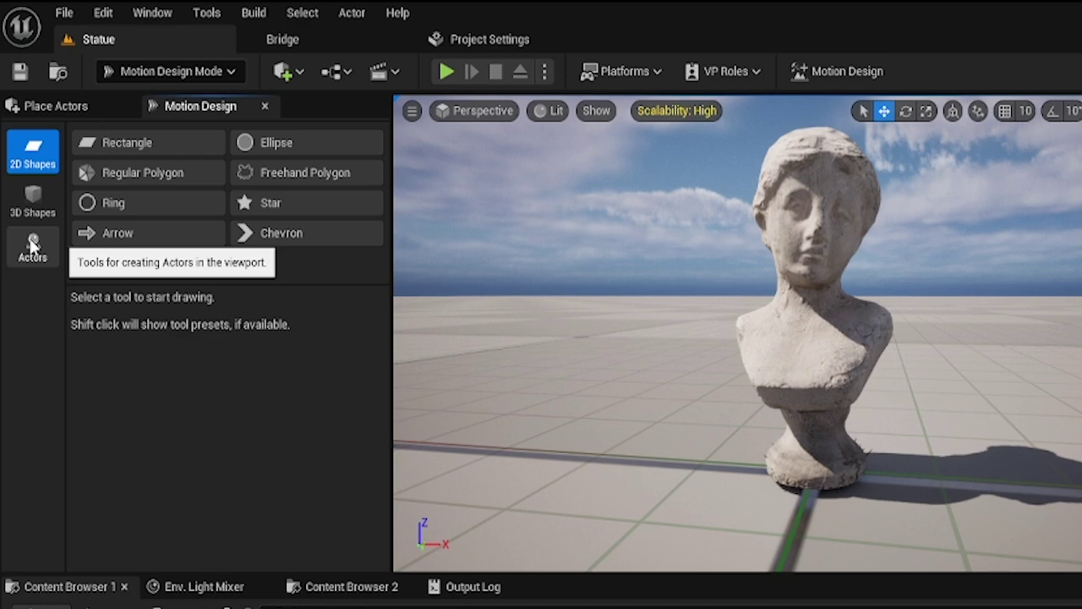
{"action": "left_click", "coordinate": [135, 173]}
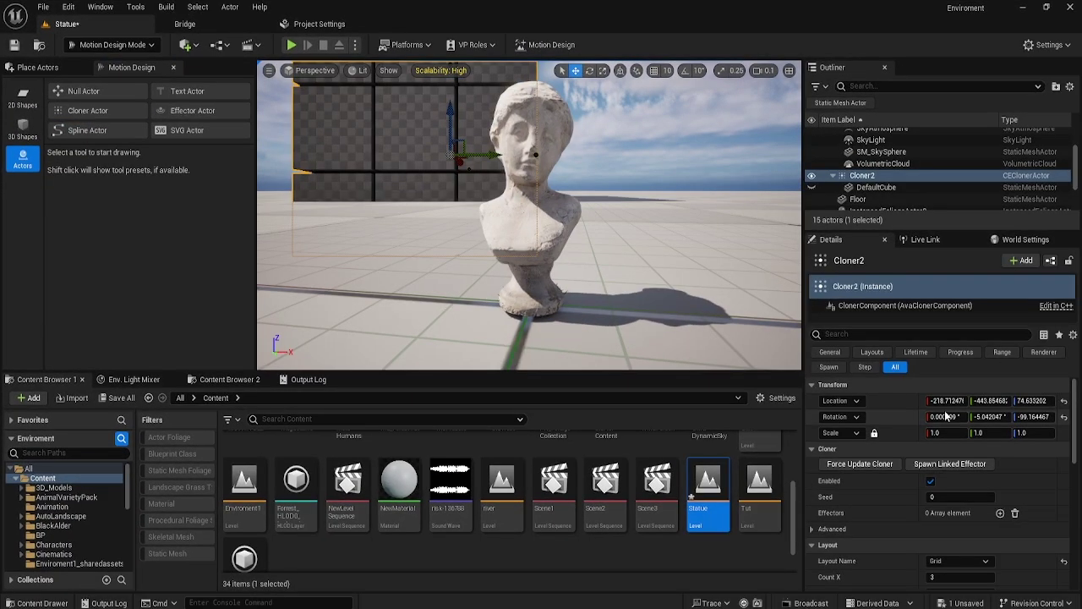
- Set the cloner's location to 0, 0, 0 and its rotation to zero
{"action": "left_click", "coordinate": [946, 401]}
{"action": "type", "text": "0"}
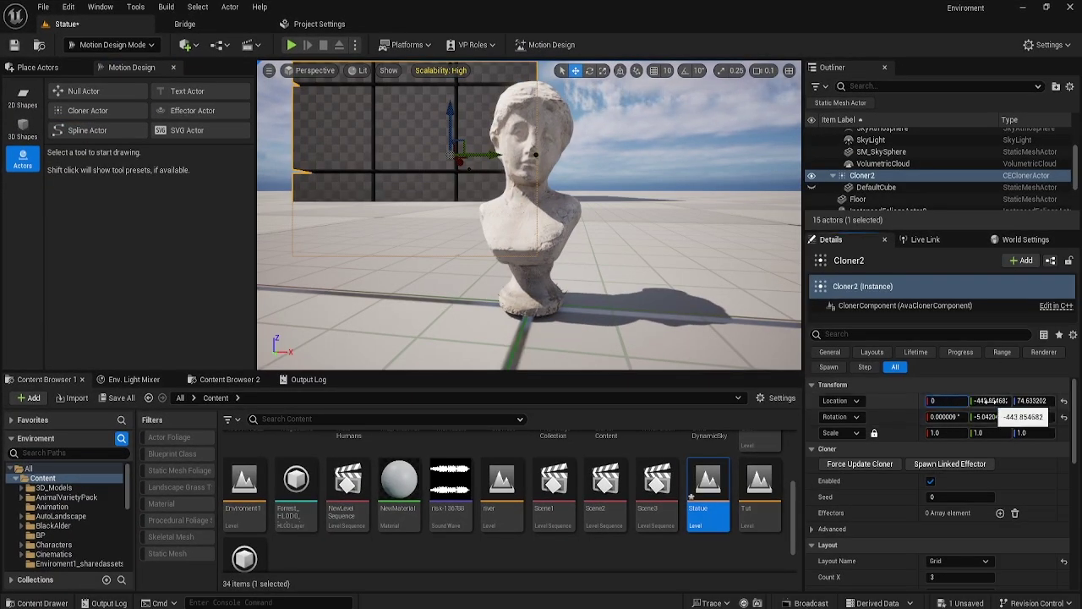
{"action": "key", "text": "Tab"}
{"action": "type", "text": "0"}
{"action": "key", "text": "Tab"}
{"action": "type", "text": "0"}
{"action": "key", "text": "Return"}
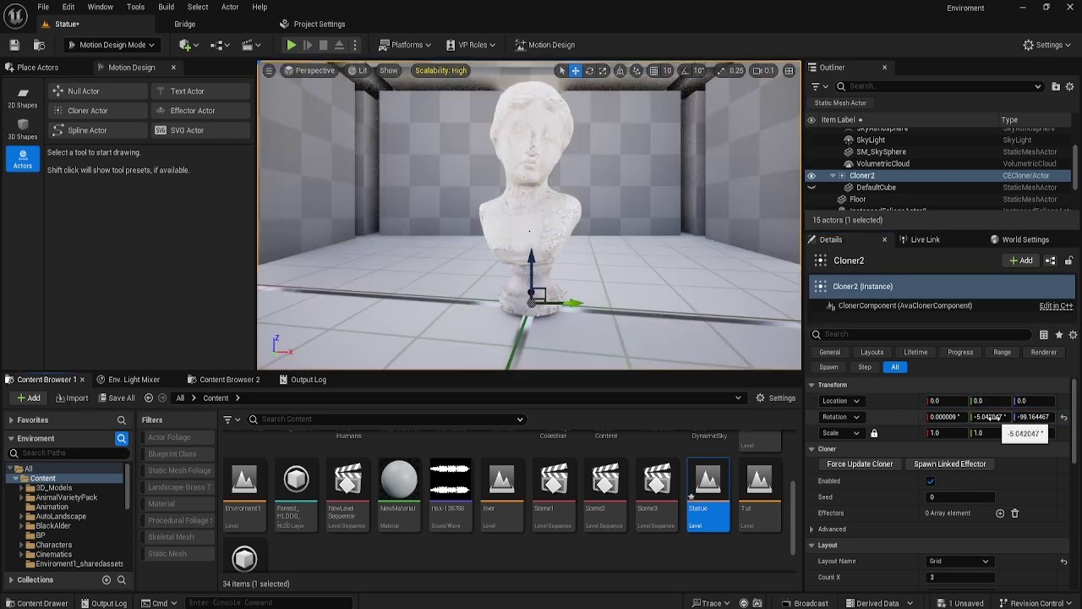
{"action": "type", "text": "0"}
{"action": "left_click", "coordinate": [1033, 417]}
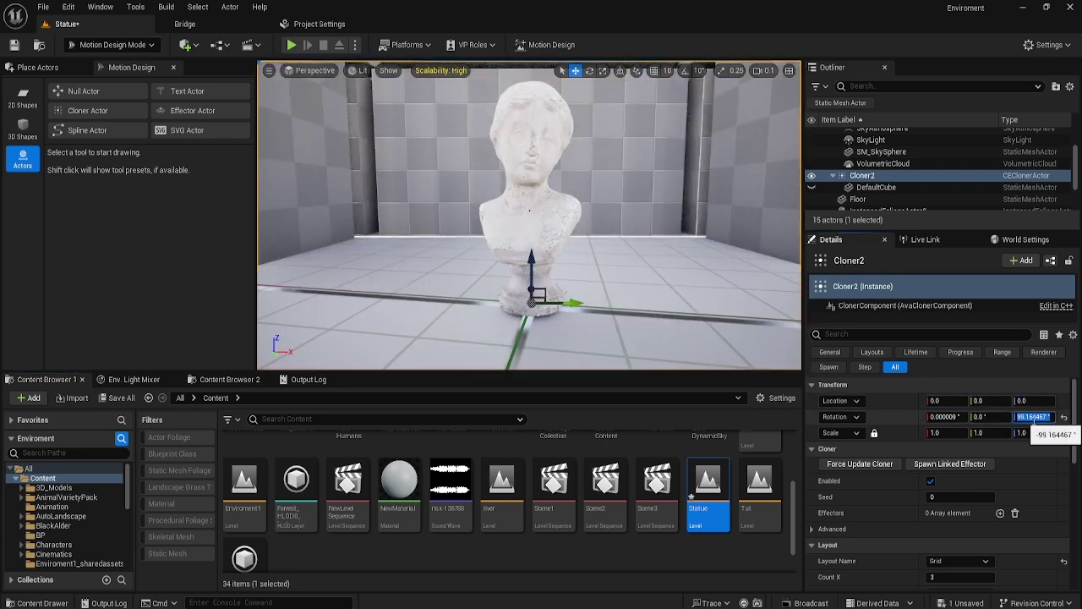
{"action": "type", "text": "0"}
{"action": "left_click", "coordinate": [945, 416]}
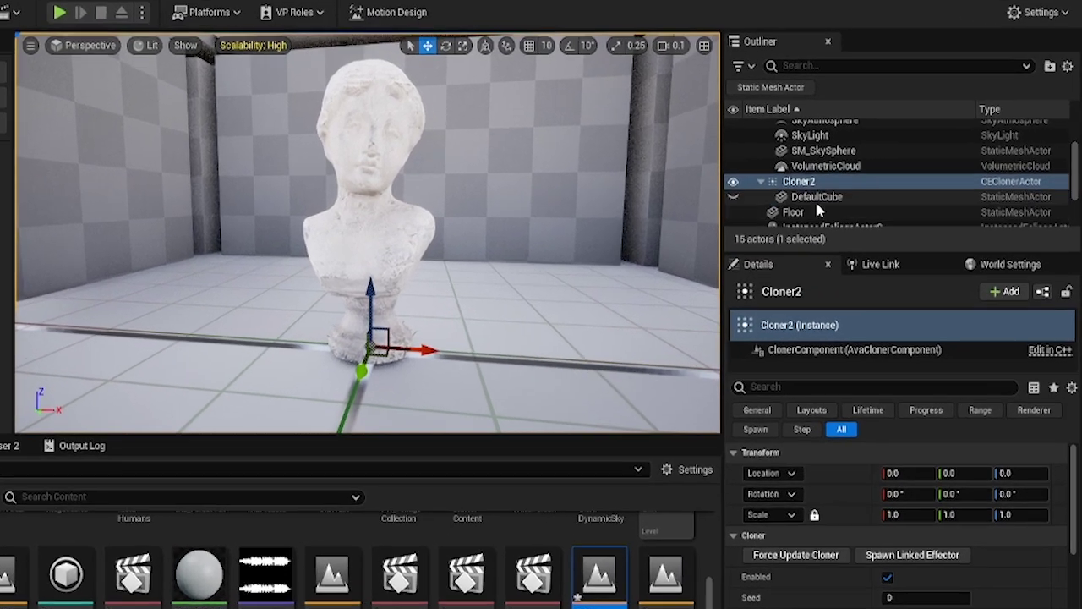
- Delete Cloner2's DefaultCube
{"action": "left_click", "coordinate": [874, 187]}
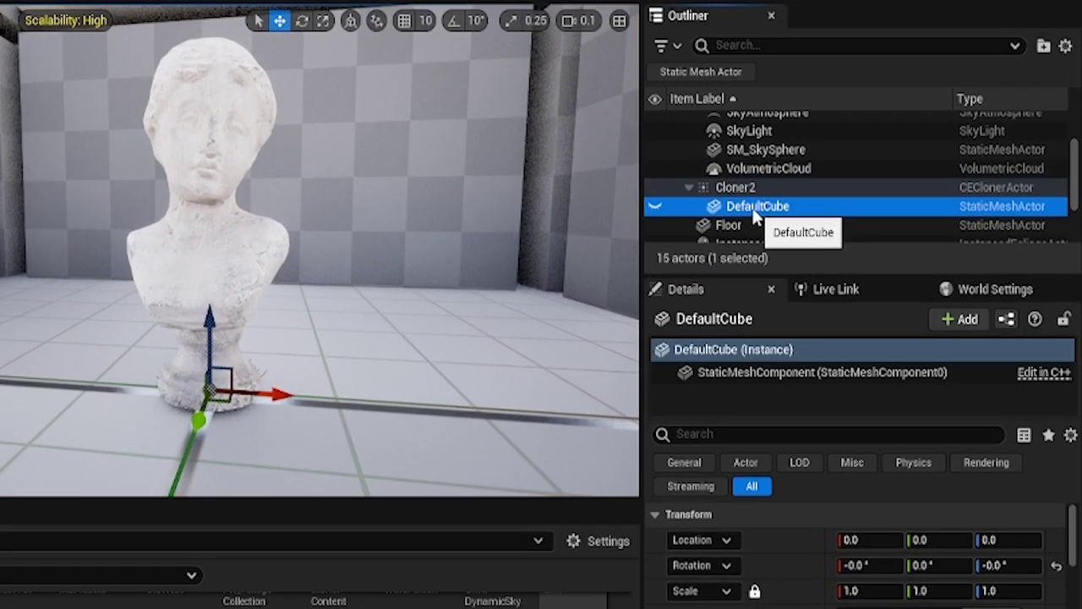
{"action": "key", "text": "Delete"}
{"action": "left_click", "coordinate": [280, 470]}
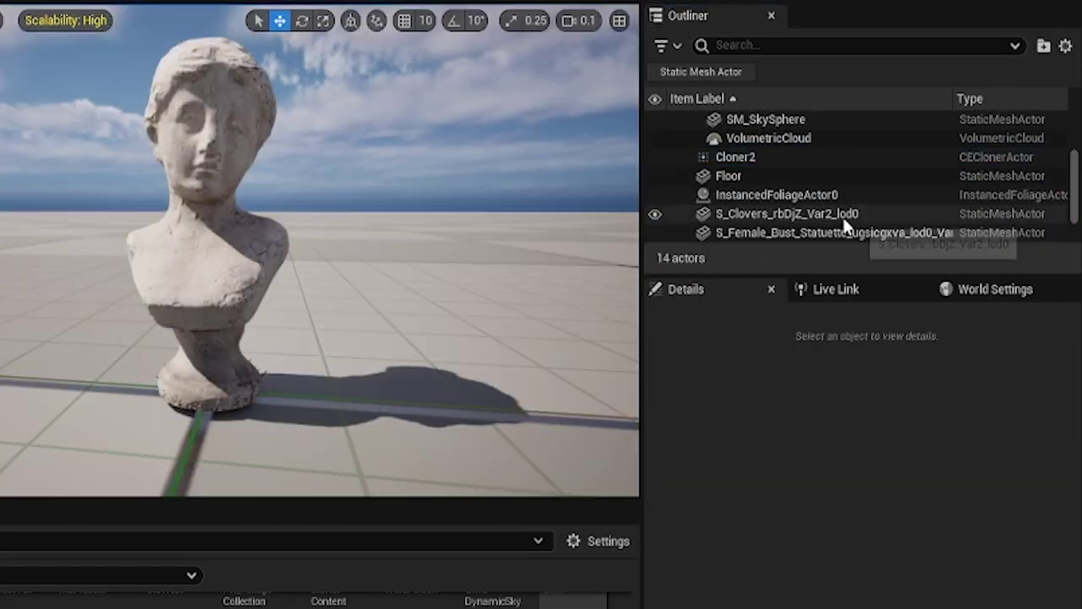
- Make the clover and three grass clump meshes Movable and nest them under Cloner2
{"action": "left_click", "coordinate": [842, 214]}
{"action": "scroll", "coordinate": [761, 224], "scroll_direction": "down", "scroll_amount": 3}
{"action": "left_click", "coordinate": [772, 234], "text": "shift"}
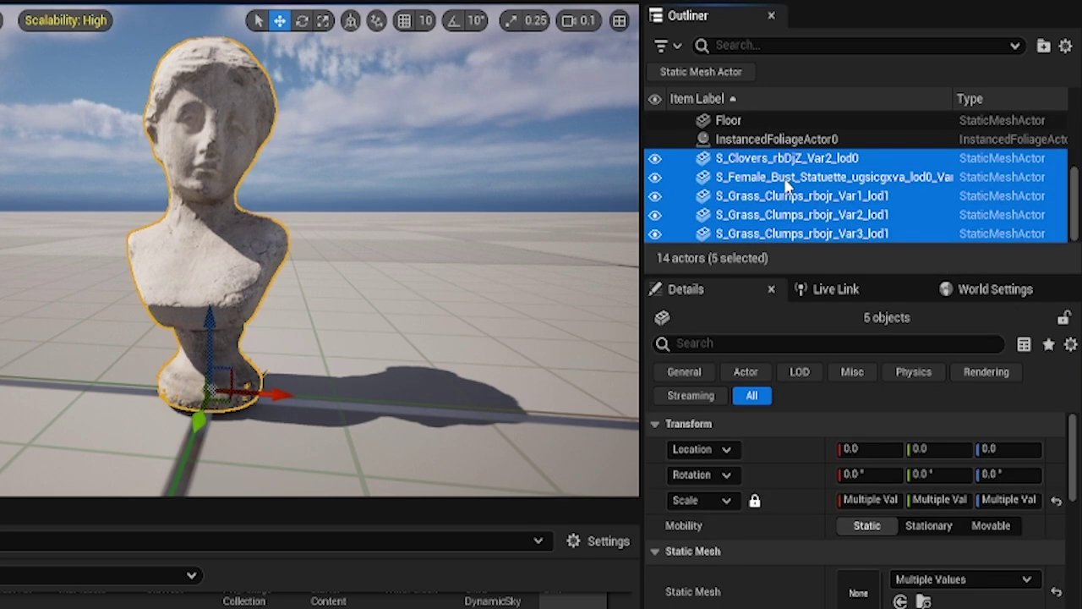
{"action": "left_click", "coordinate": [833, 177], "text": "ctrl"}
{"action": "scroll", "coordinate": [833, 186], "scroll_direction": "up", "scroll_amount": 2}
{"action": "left_click", "coordinate": [991, 525]}
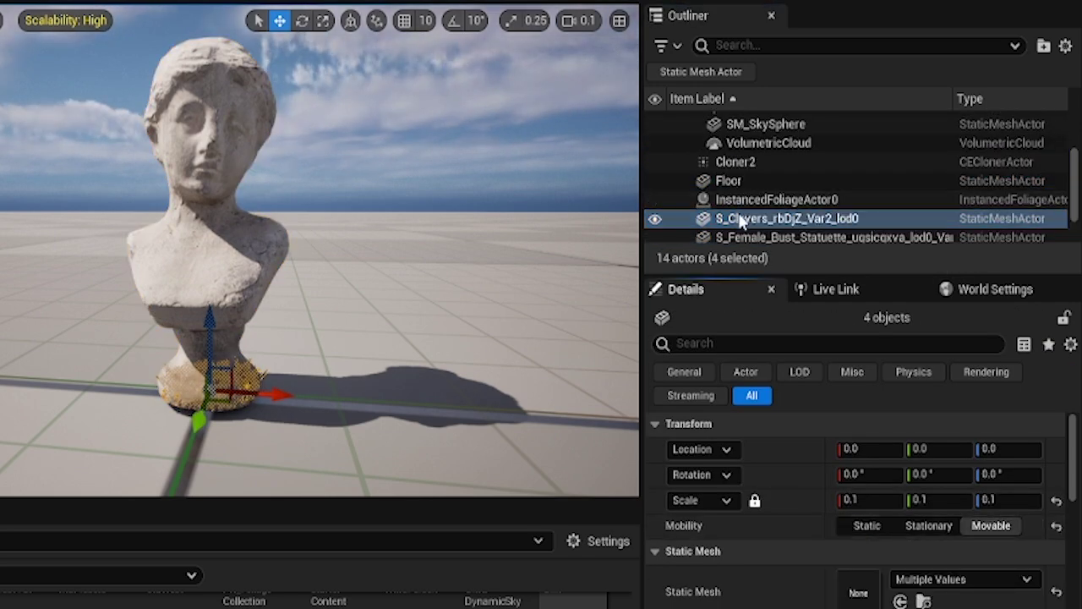
{"action": "left_click_drag", "start_coordinate": [752, 218], "coordinate": [734, 154]}
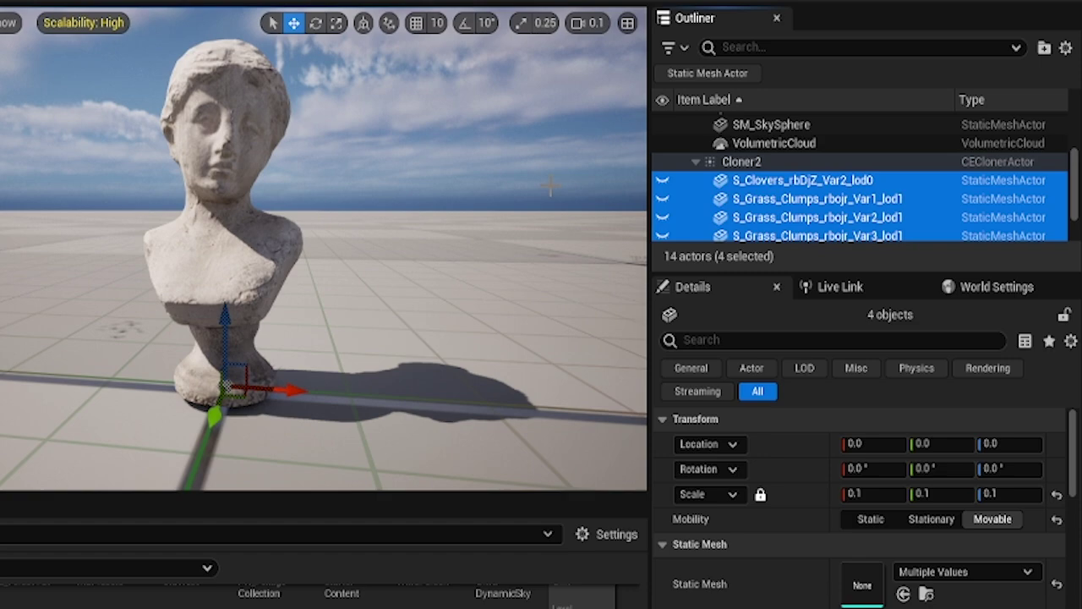
{"action": "left_click", "coordinate": [734, 160]}
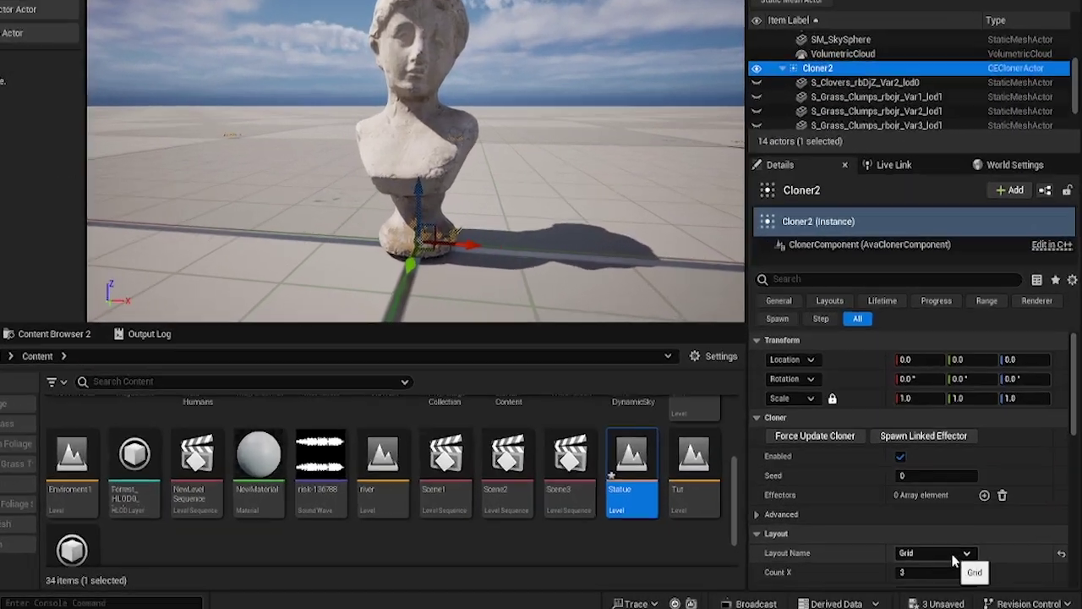
{"action": "left_click", "coordinate": [973, 561]}
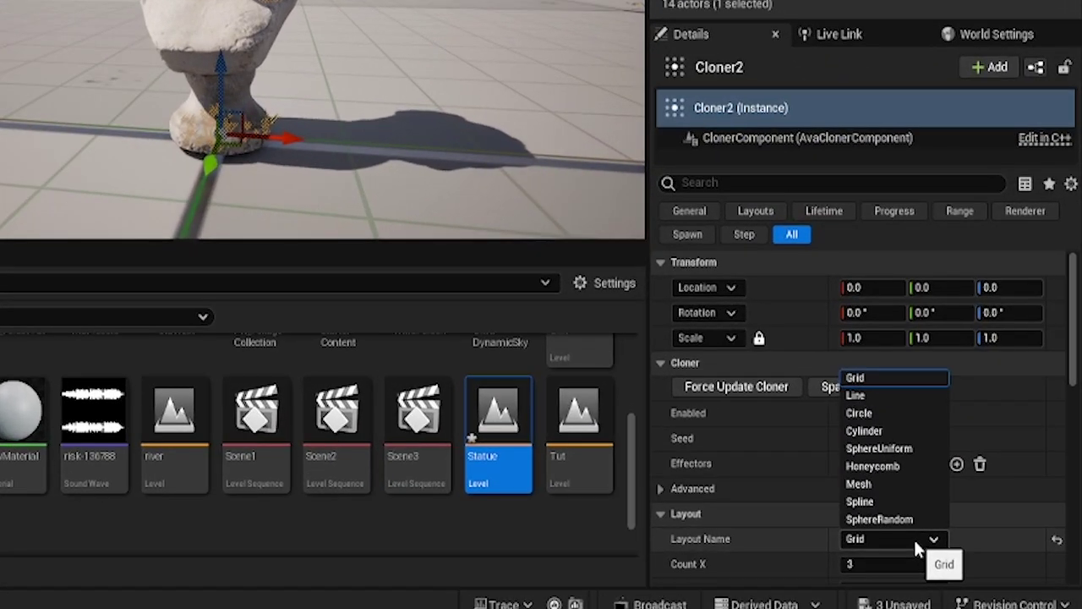
- Give Cloner2 a Mesh layout sampling the statue bust and set its Z location to 0.01
{"action": "left_click", "coordinate": [861, 484]}
{"action": "scroll", "coordinate": [975, 530], "scroll_direction": "down", "scroll_amount": 2}
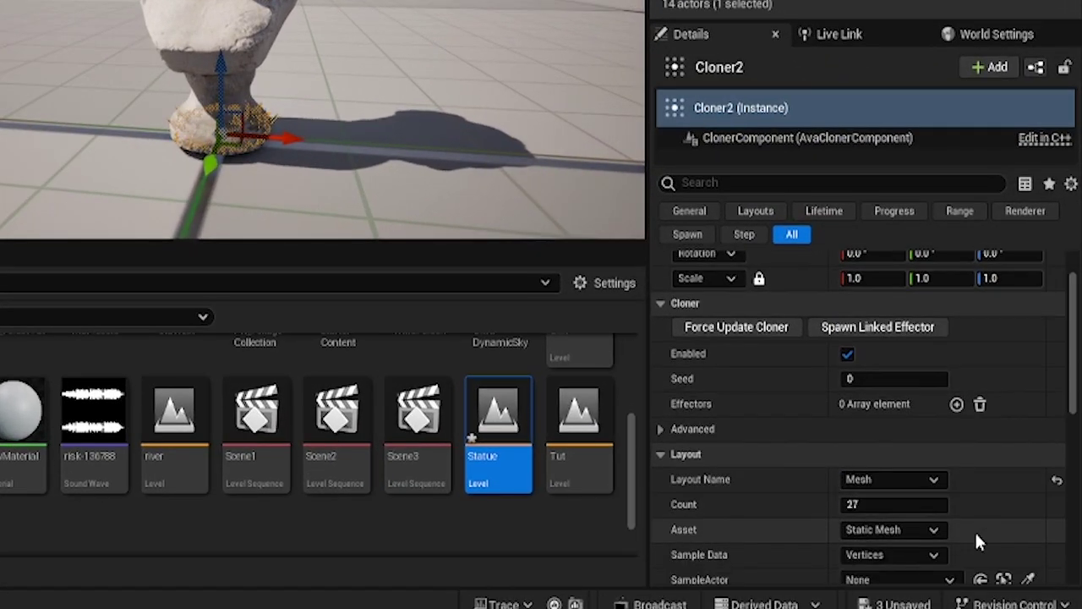
{"action": "scroll", "coordinate": [998, 517], "scroll_direction": "down", "scroll_amount": 2}
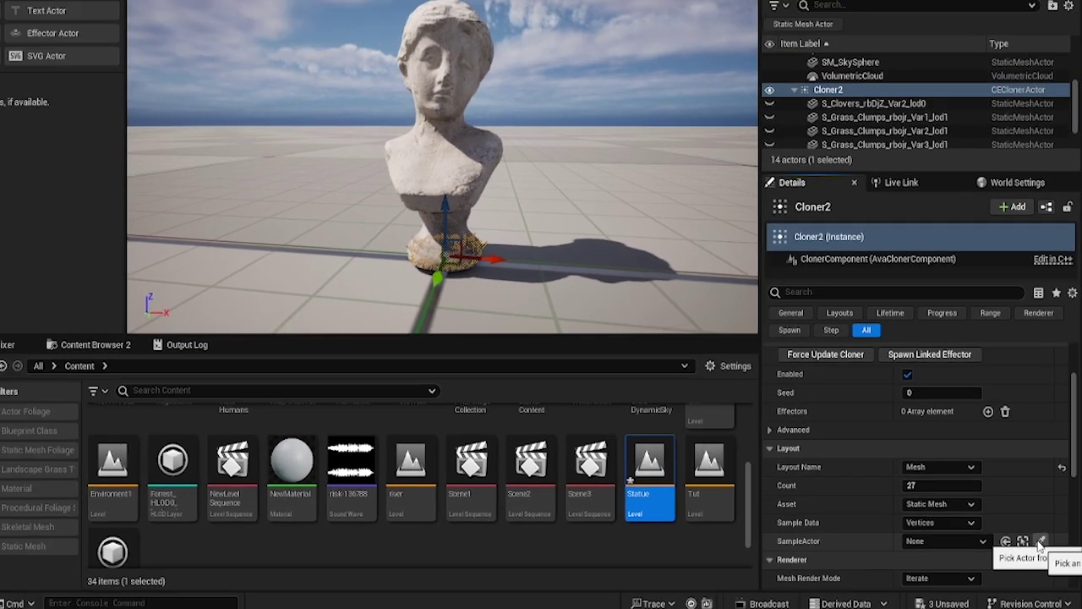
{"action": "left_click", "coordinate": [1027, 521]}
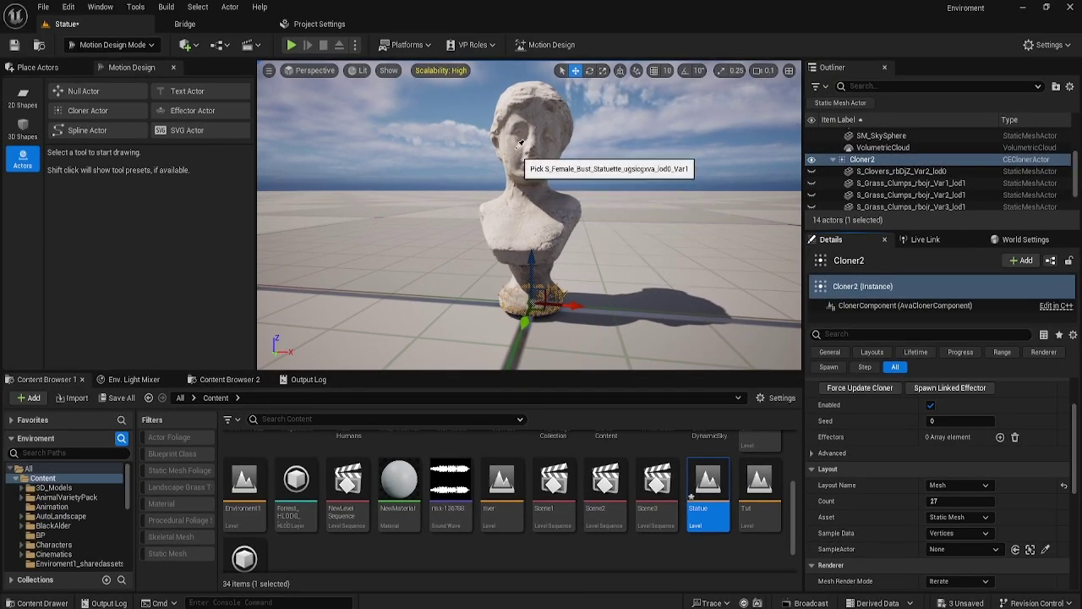
{"action": "left_click", "coordinate": [524, 145]}
{"action": "left_click", "coordinate": [1034, 400]}
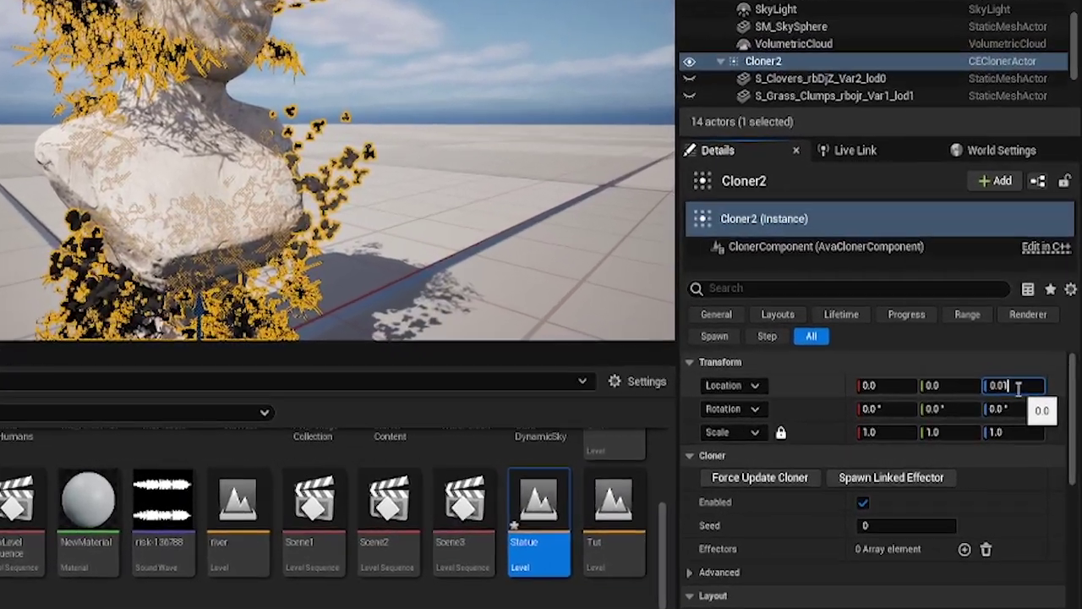
{"action": "type", "text": "0.01"}
{"action": "key", "text": "Return"}
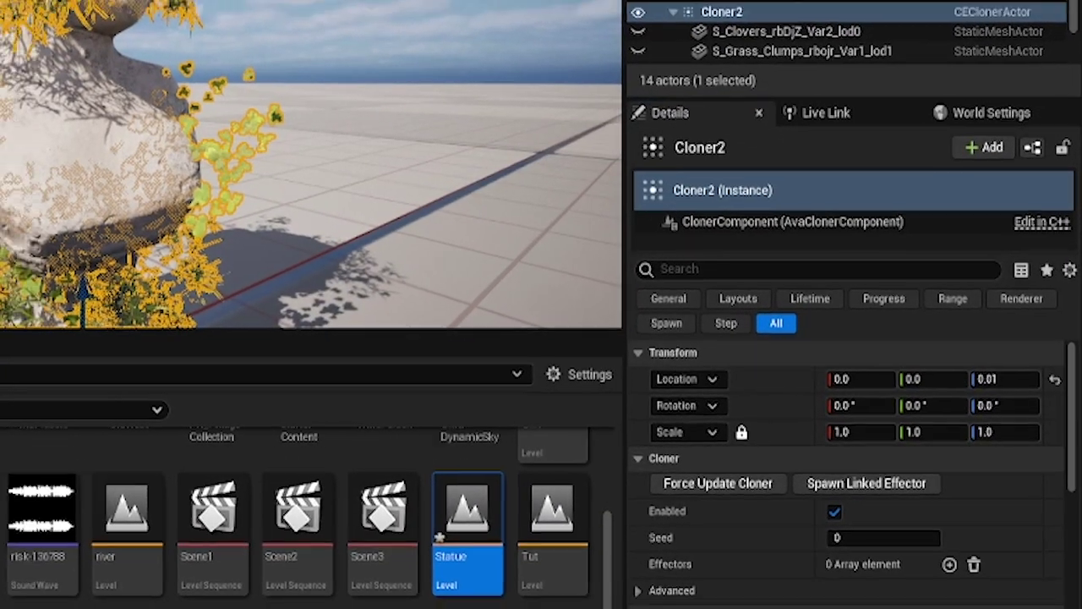
{"action": "left_click", "coordinate": [336, 113]}
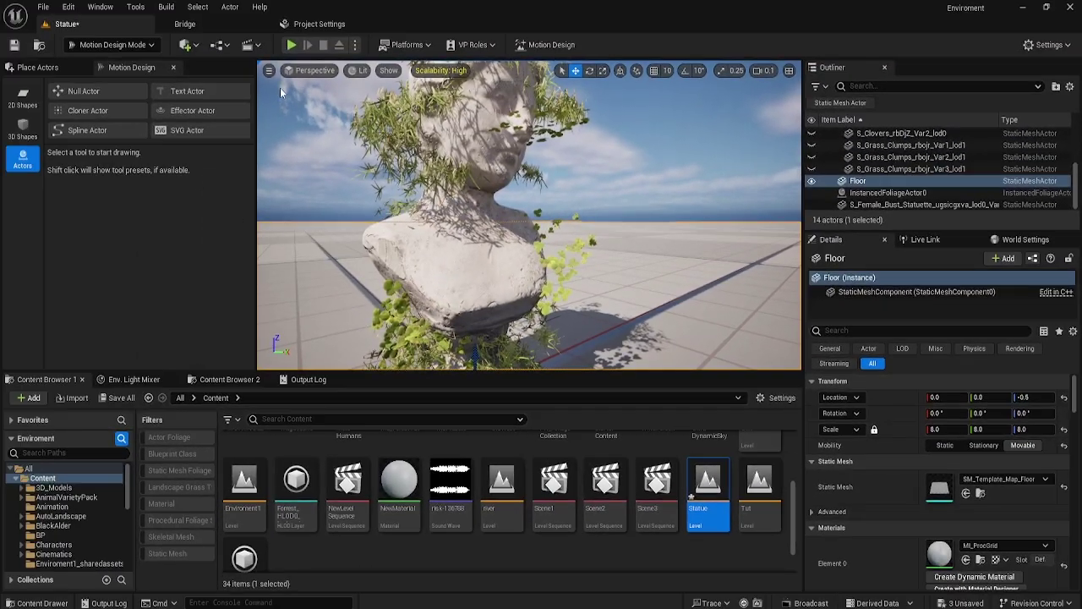
- Place an effector actor in the level and name it Effector_rotate
{"action": "left_click", "coordinate": [178, 113]}
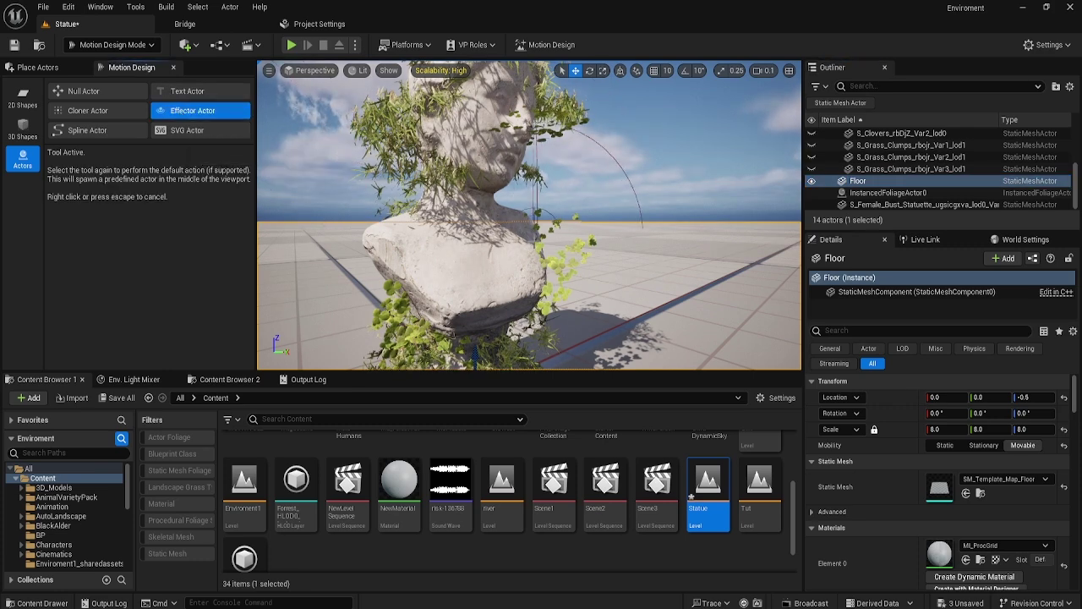
{"action": "left_click", "coordinate": [493, 300]}
{"action": "left_click", "coordinate": [880, 181]}
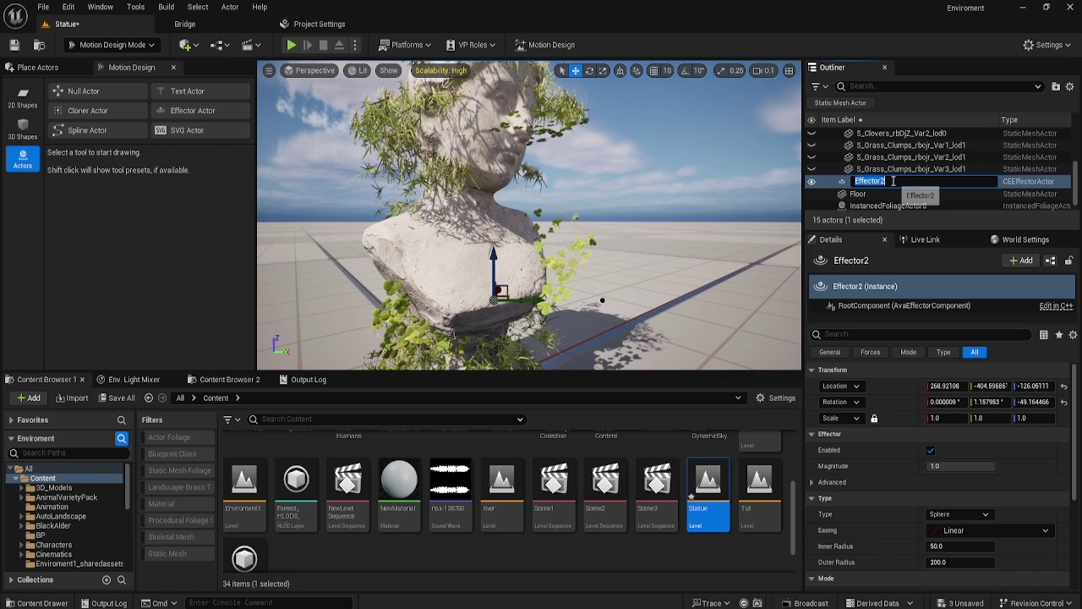
{"action": "type", "text": "Effector"}
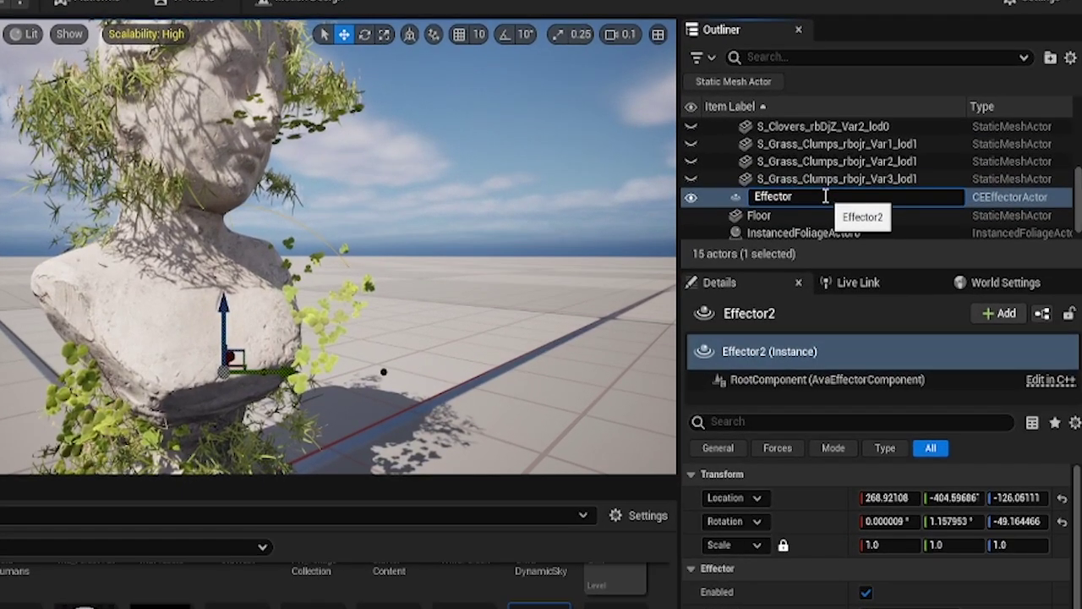
{"action": "key", "text": "Return"}
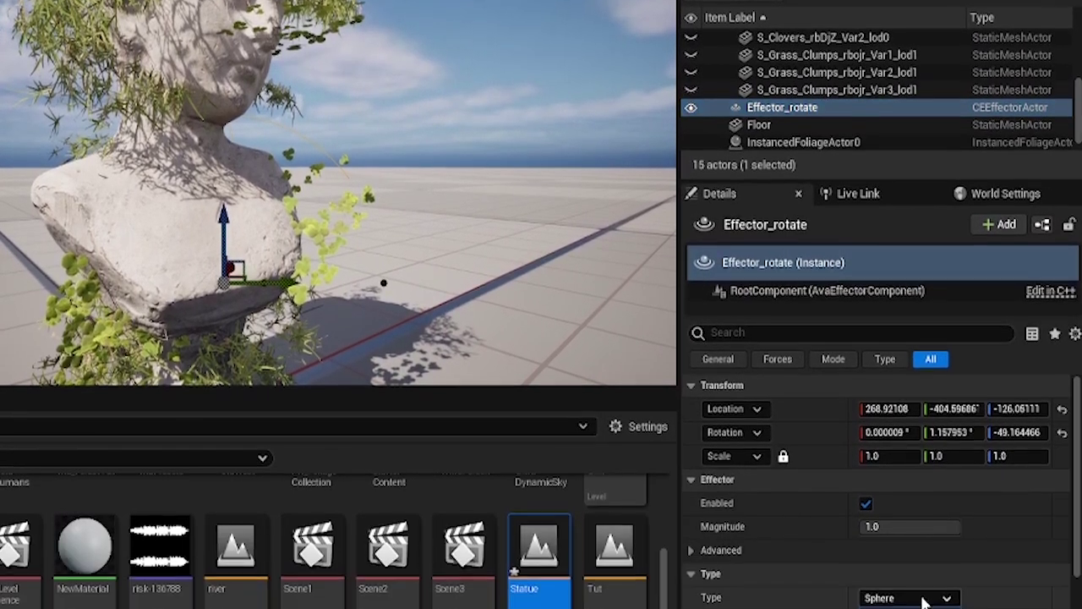
- Set the effector's type to Unbound with mode rotation Y of -90
{"action": "left_click", "coordinate": [905, 499]}
{"action": "left_click", "coordinate": [928, 543]}
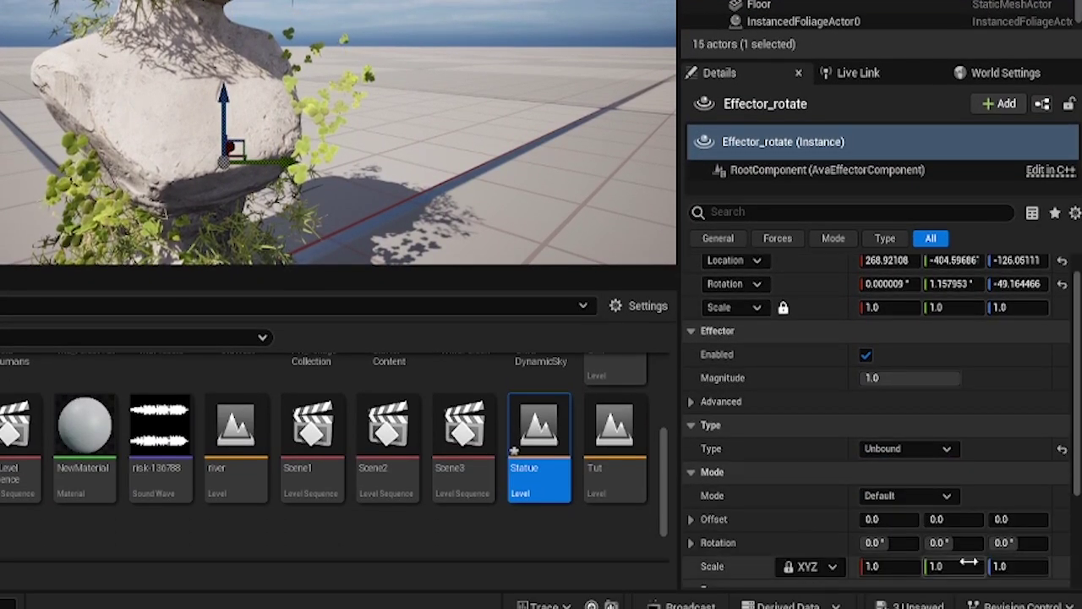
{"action": "left_click", "coordinate": [938, 543]}
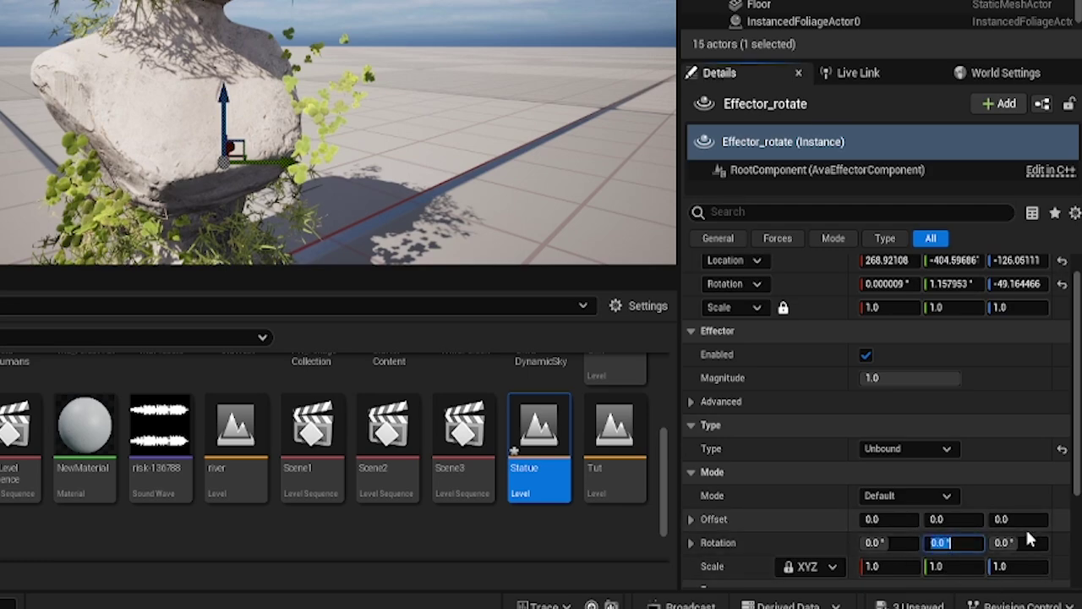
{"action": "type", "text": "-90"}
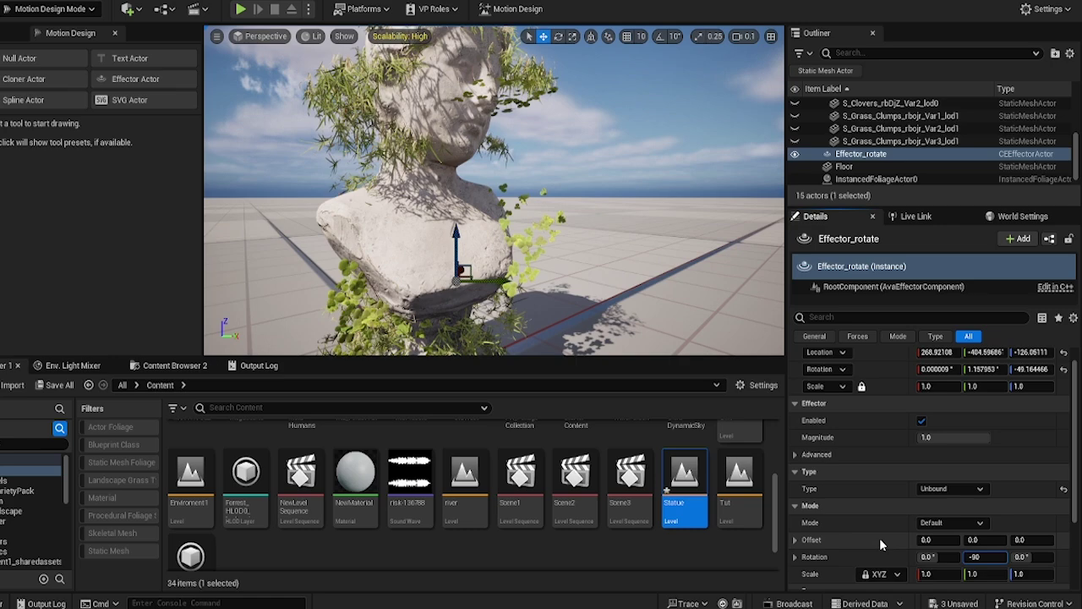
- Add Effector_rotate as Cloner2's first Effectors array element
{"action": "scroll", "coordinate": [946, 154], "scroll_direction": "up", "scroll_amount": 2}
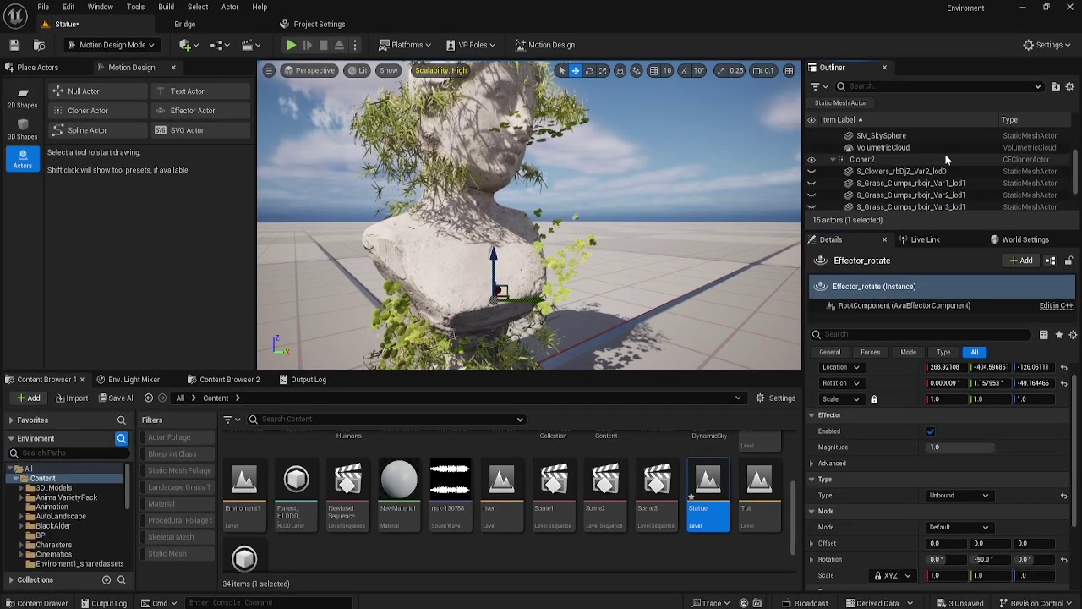
{"action": "left_click", "coordinate": [880, 159]}
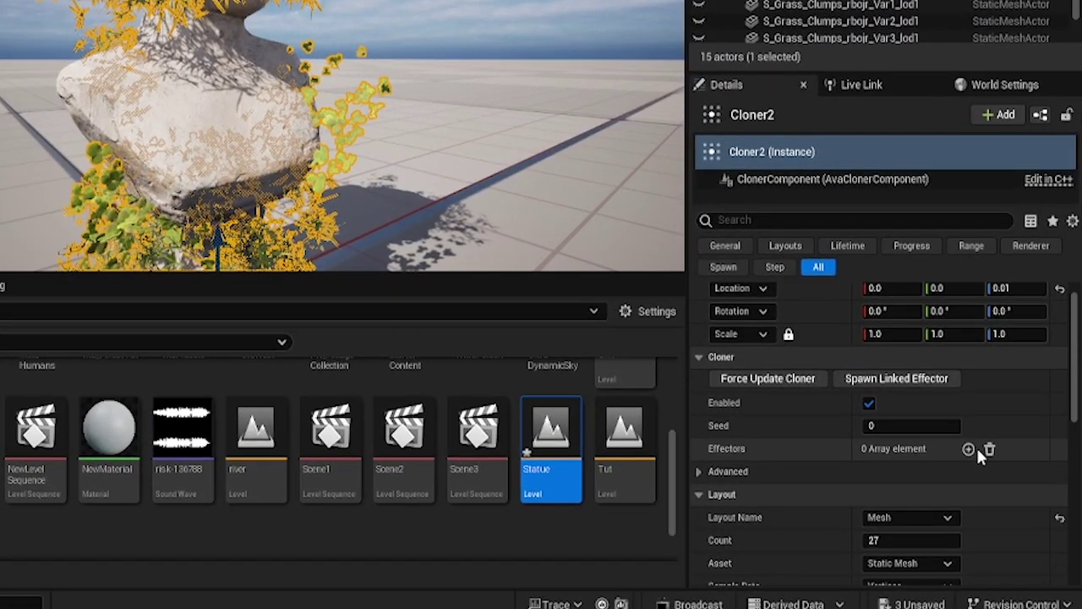
{"action": "left_click", "coordinate": [968, 449]}
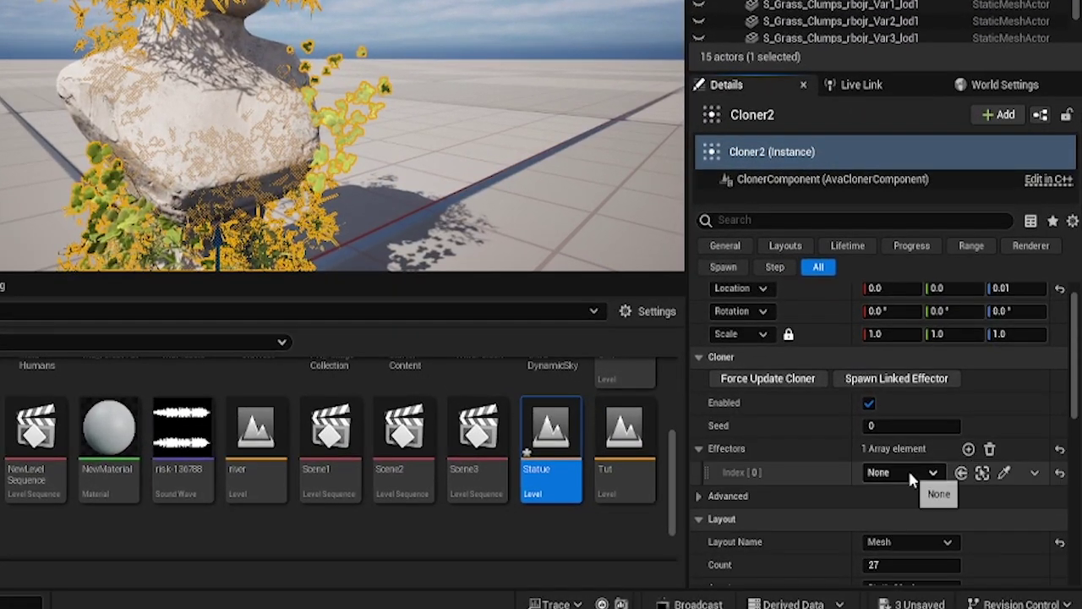
{"action": "left_click", "coordinate": [933, 472]}
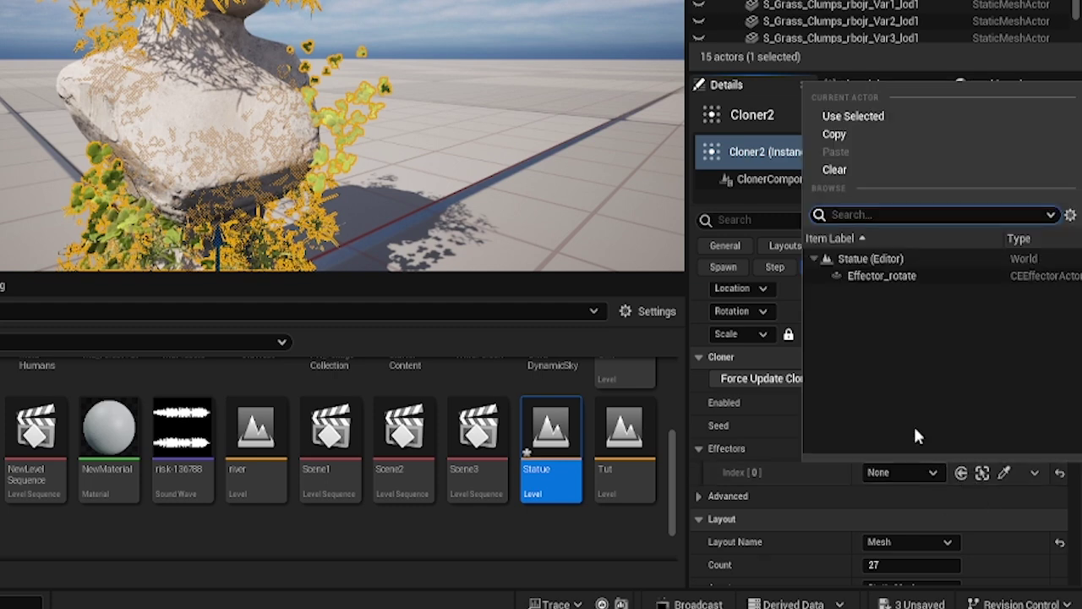
{"action": "left_click", "coordinate": [879, 275]}
- Raise Cloner2's clone count to 400
{"action": "scroll", "coordinate": [930, 490], "scroll_direction": "down", "scroll_amount": 1}
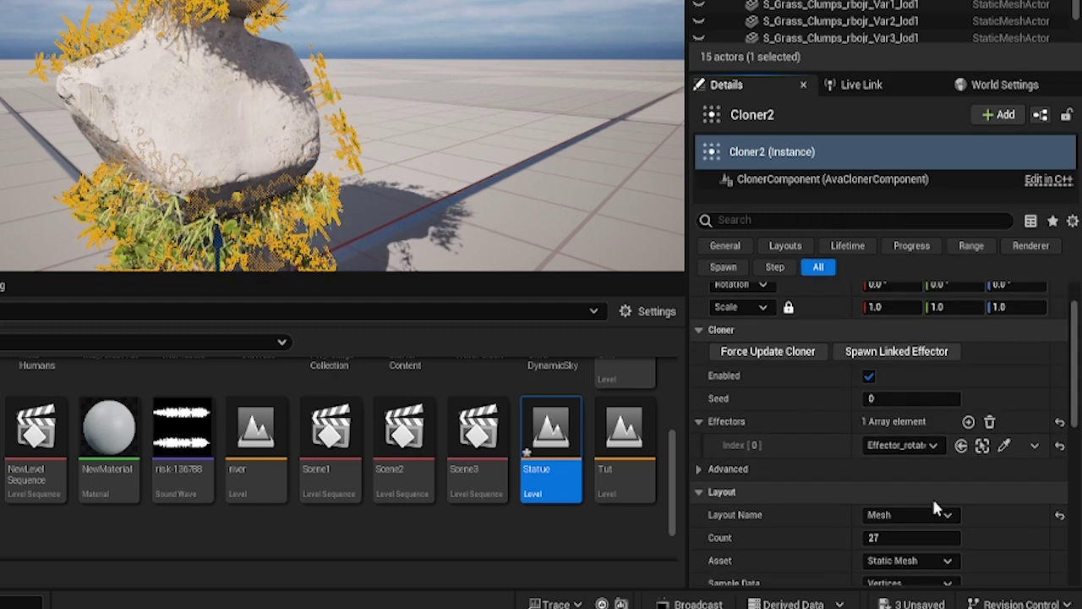
{"action": "left_click", "coordinate": [910, 537]}
{"action": "type", "text": "400"}
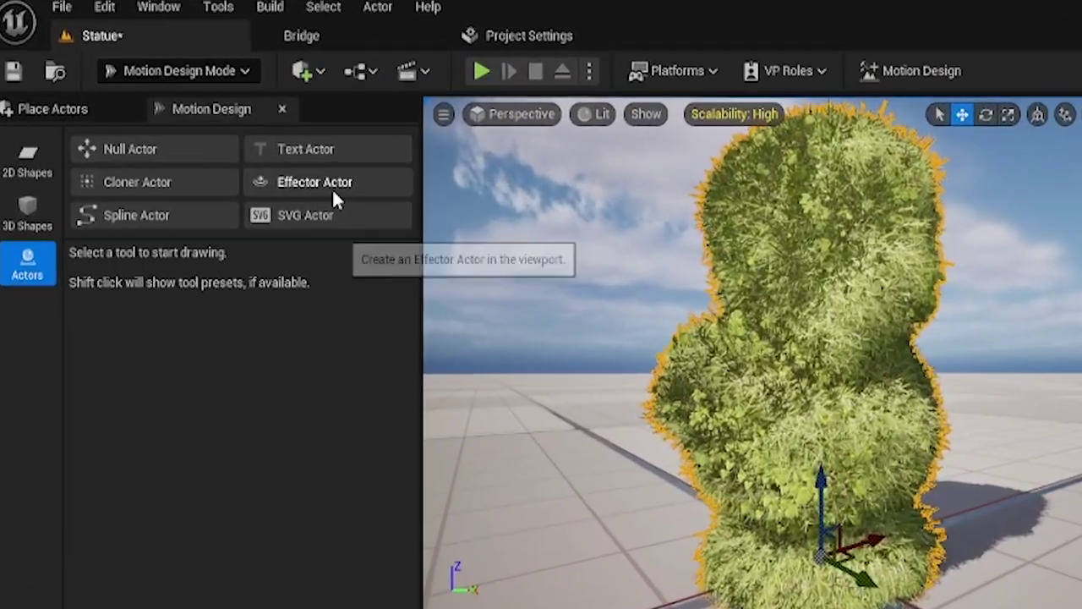
- Add a Motion Design effector named Effector_Anim with Plane type and In Out Cubic easing
{"action": "left_click", "coordinate": [193, 110]}
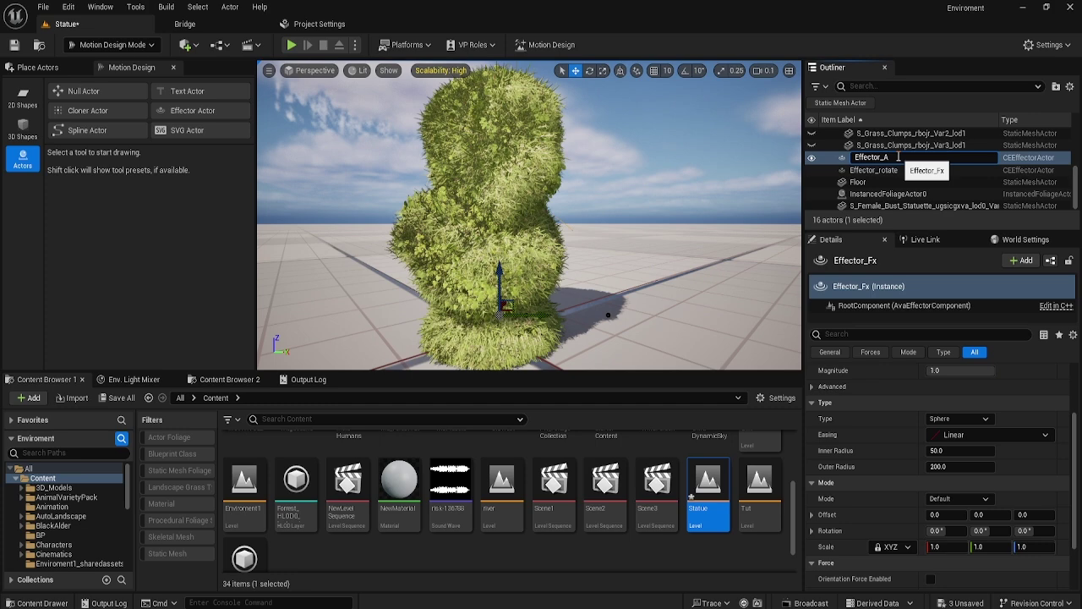
{"action": "key", "text": "Return"}
{"action": "left_click", "coordinate": [959, 419]}
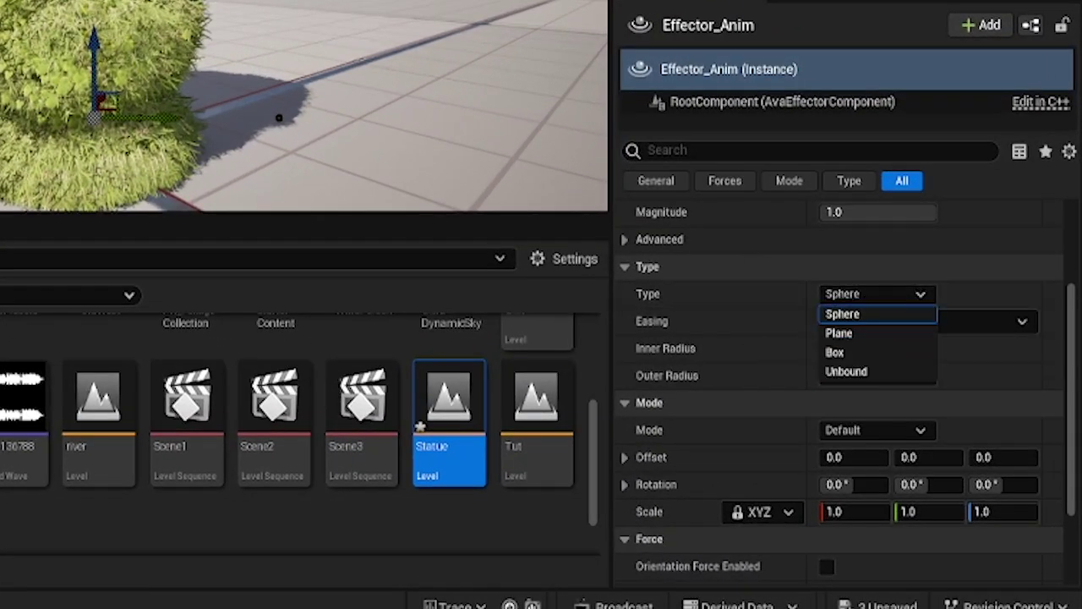
{"action": "left_click", "coordinate": [857, 333]}
{"action": "left_click", "coordinate": [894, 325]}
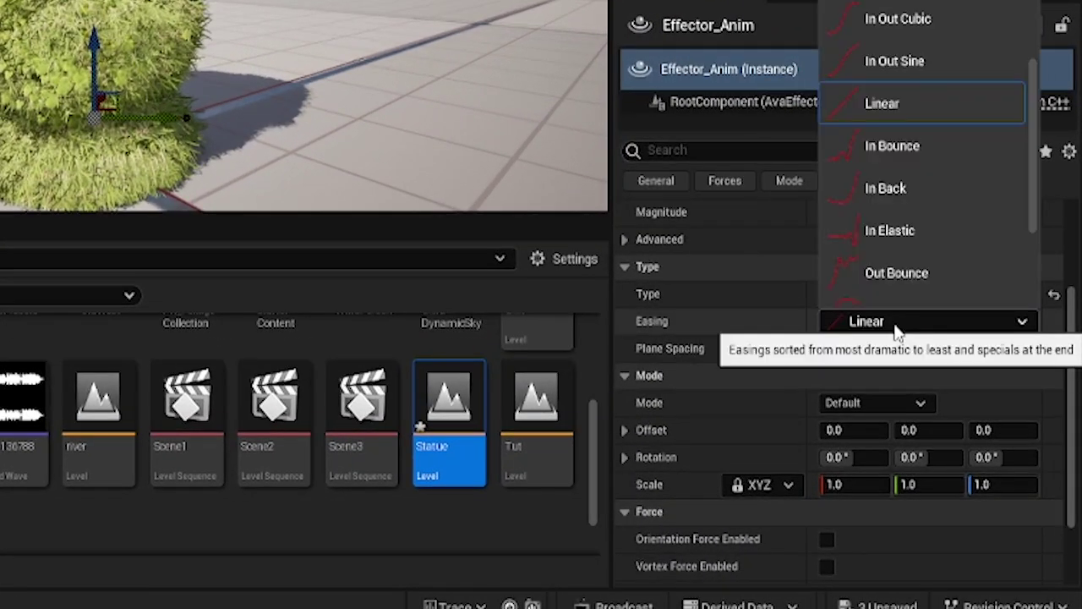
{"action": "left_click", "coordinate": [896, 22]}
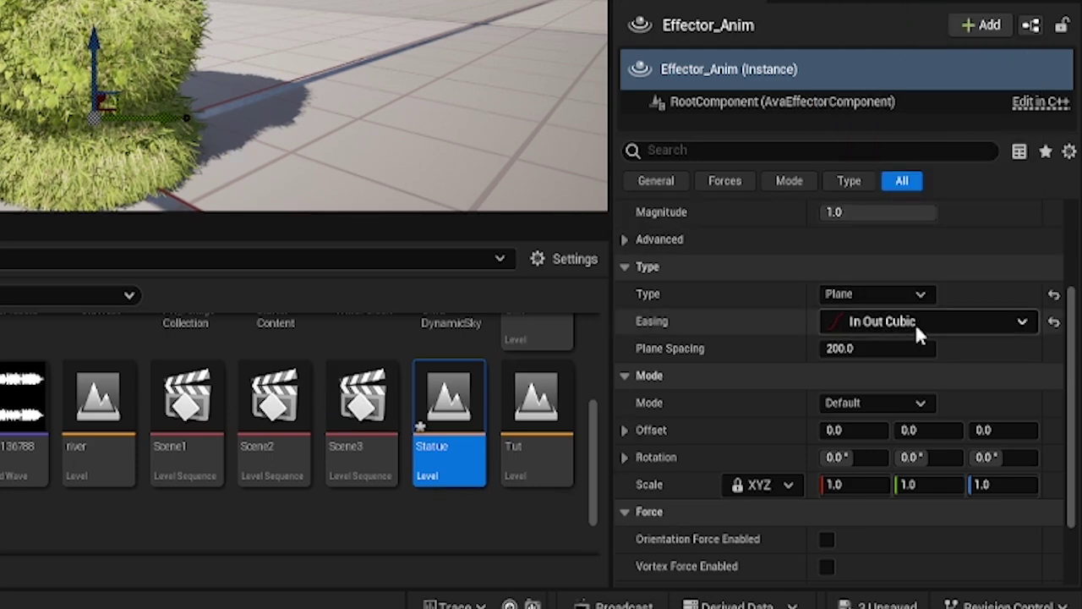
- Set Effector_Anim's scale to 0 on all axes, then select Cloner2
{"action": "left_click", "coordinate": [854, 487]}
{"action": "type", "text": "0"}
{"action": "key", "text": "Return"}
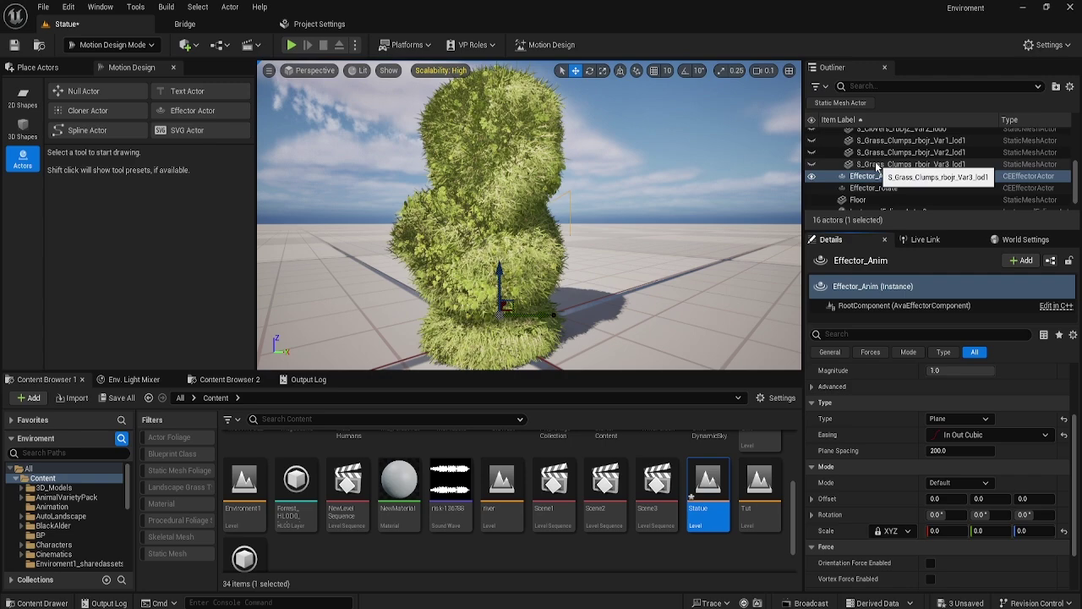
{"action": "scroll", "coordinate": [875, 165], "scroll_direction": "up", "scroll_amount": 3}
{"action": "left_click", "coordinate": [871, 193]}
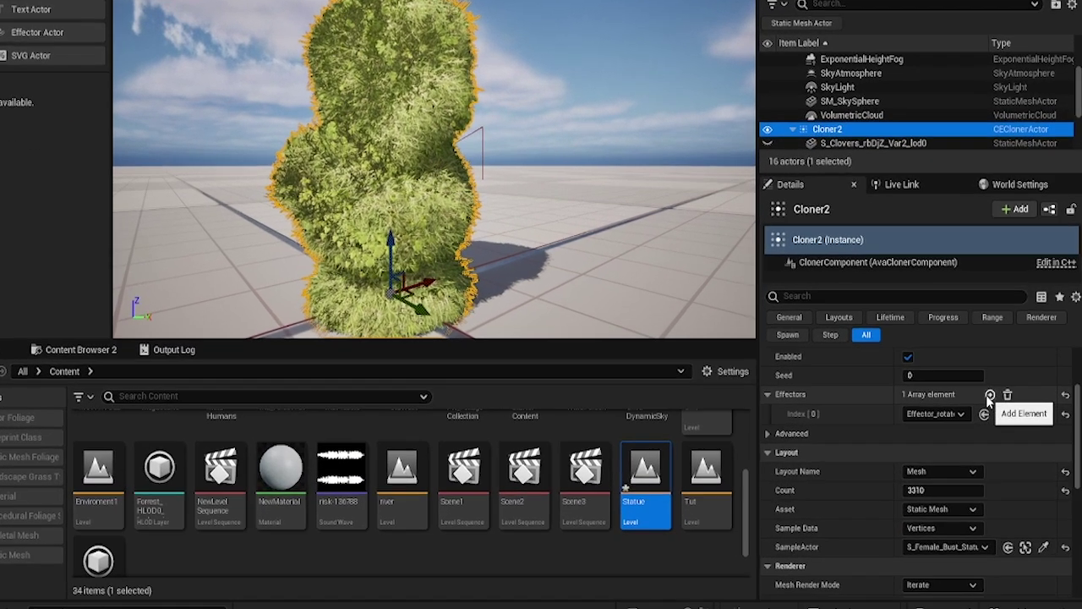
- Assign Effector_Anim to Cloner2's second effector slot, Index[1]
{"action": "left_click", "coordinate": [1000, 418]}
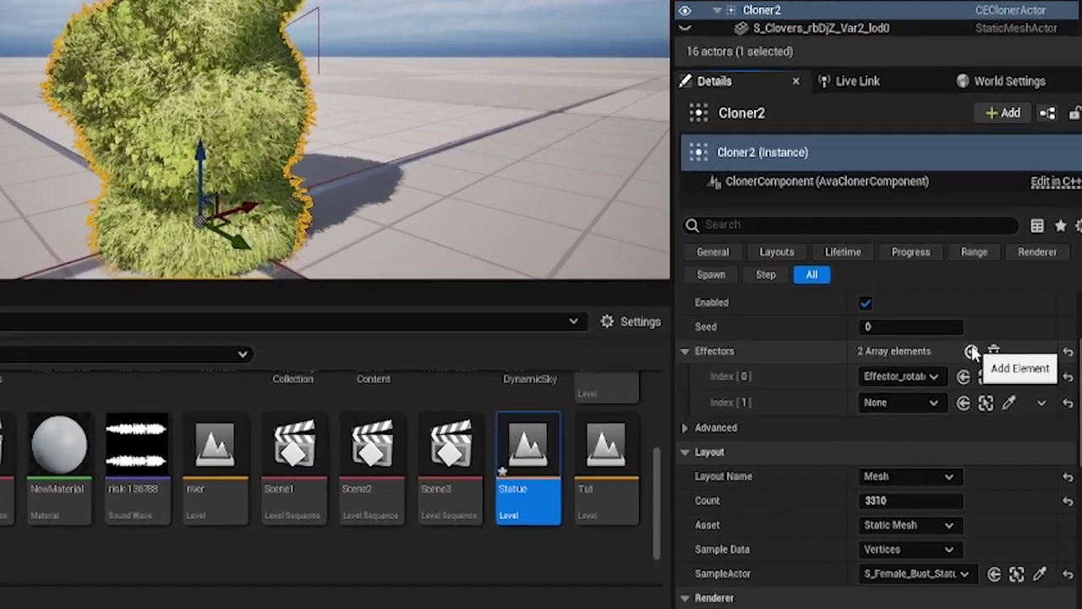
{"action": "left_click", "coordinate": [930, 402]}
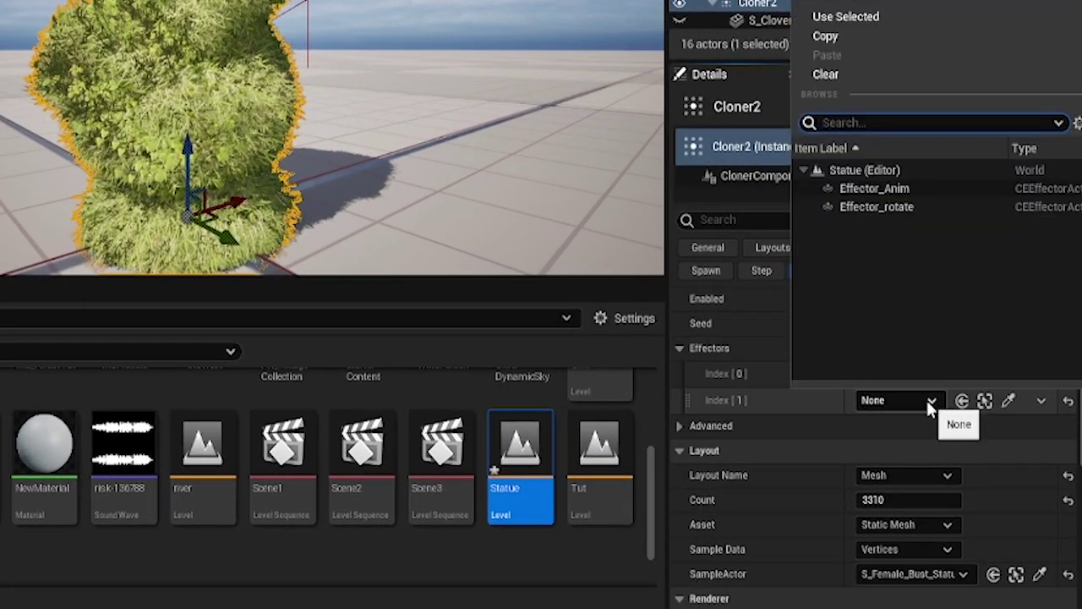
{"action": "left_click", "coordinate": [882, 187]}
- Reset Effector_Anim's X, Y and Z location to 0
{"action": "left_click", "coordinate": [512, 186]}
{"action": "left_click", "coordinate": [888, 300]}
{"action": "type", "text": "0"}
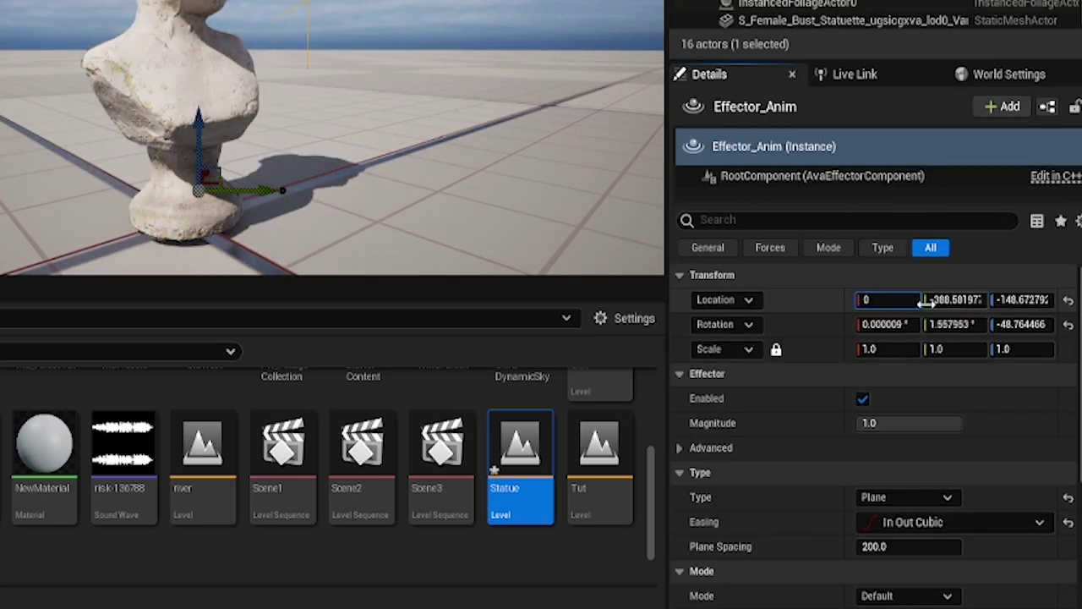
{"action": "left_click", "coordinate": [930, 299]}
{"action": "type", "text": "0"}
{"action": "left_click", "coordinate": [1021, 299]}
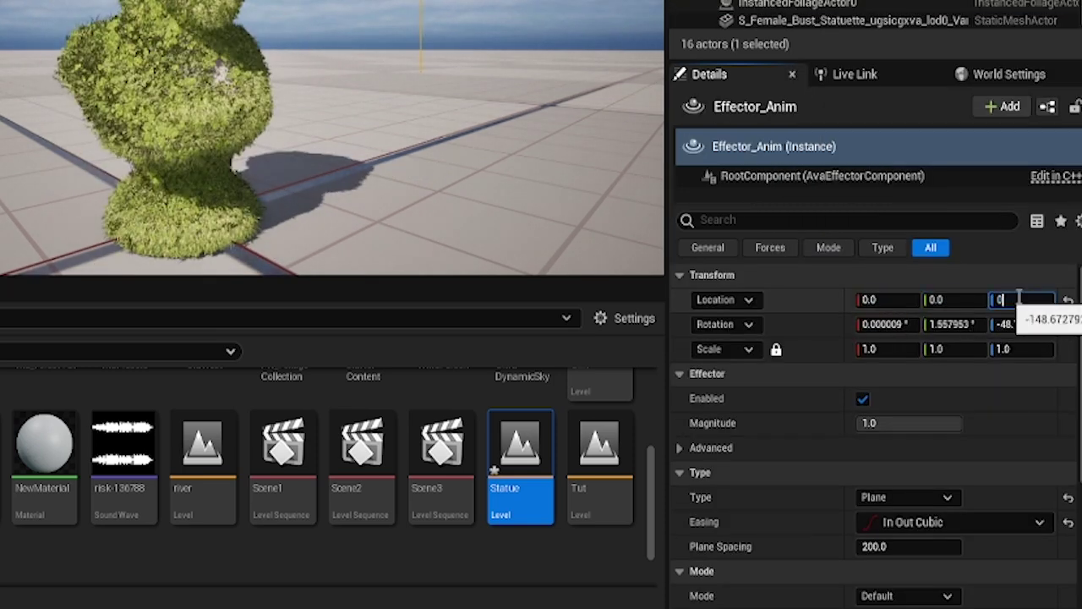
- Scale Effector_Anim to 0.1, then tilt it and position it above the bust's head
{"action": "left_click", "coordinate": [880, 349]}
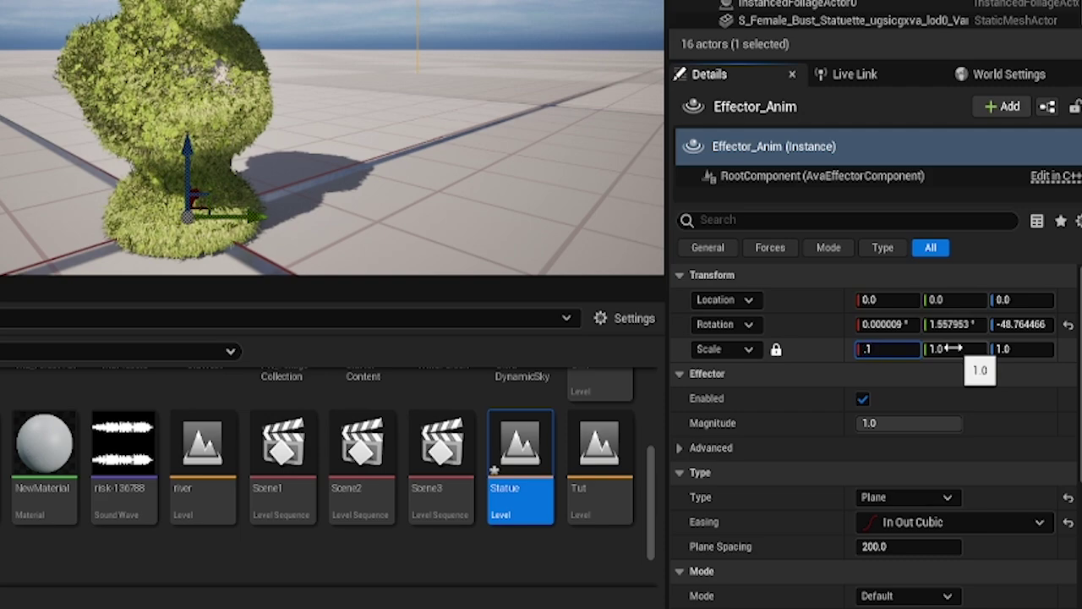
{"action": "type", "text": ".1"}
{"action": "key", "text": "Return"}
{"action": "left_click_drag", "start_coordinate": [547, 103], "coordinate": [524, 177]}
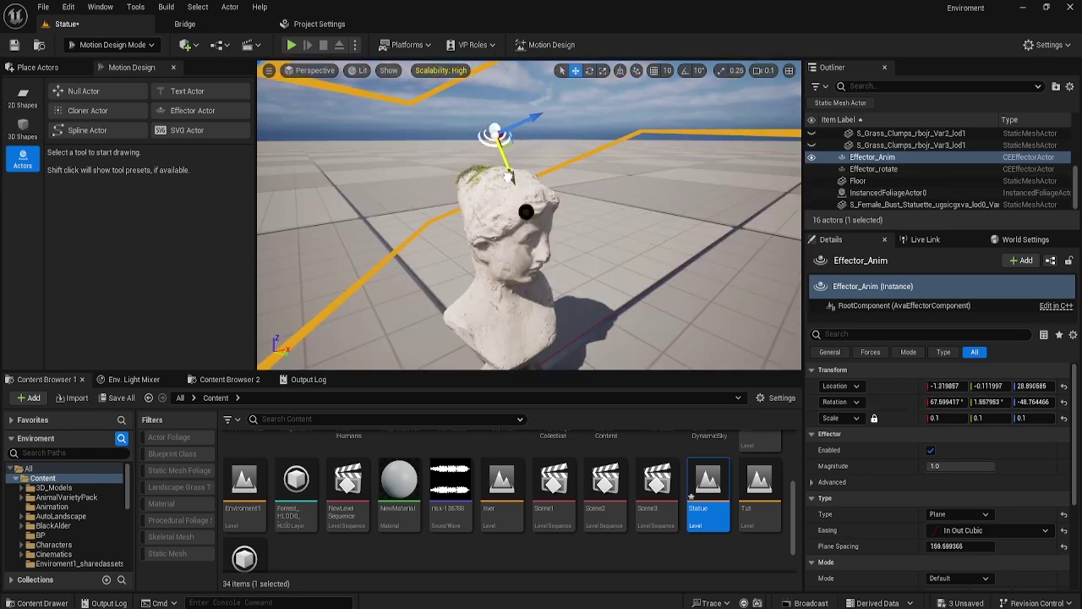
{"action": "left_click_drag", "start_coordinate": [510, 175], "coordinate": [503, 167]}
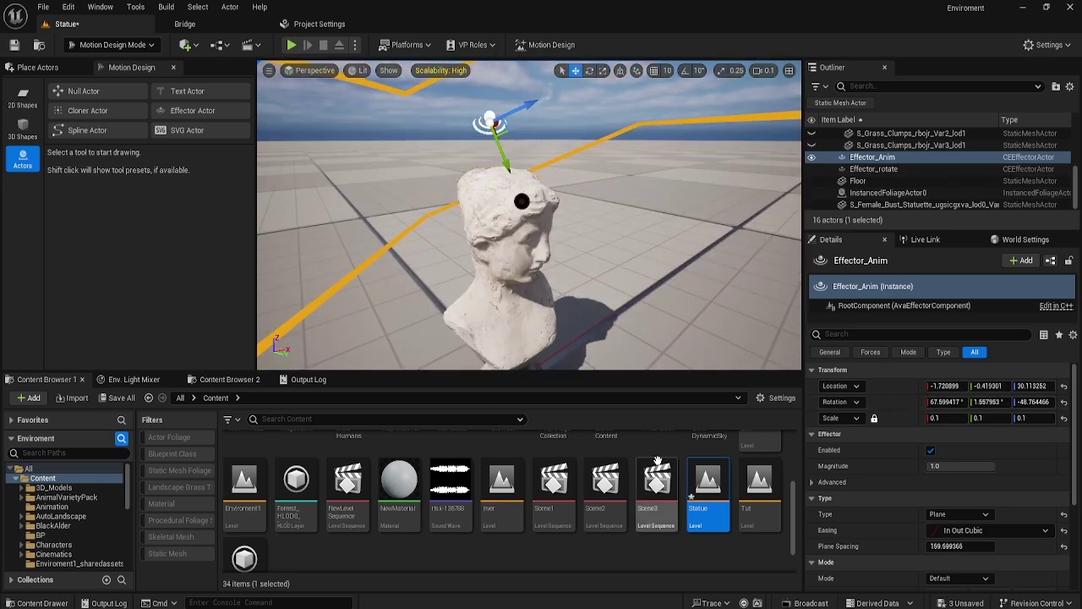
- Create a new level sequence and save it as NewLevelSequence1
{"action": "left_click", "coordinate": [248, 45]}
{"action": "left_click", "coordinate": [289, 75]}
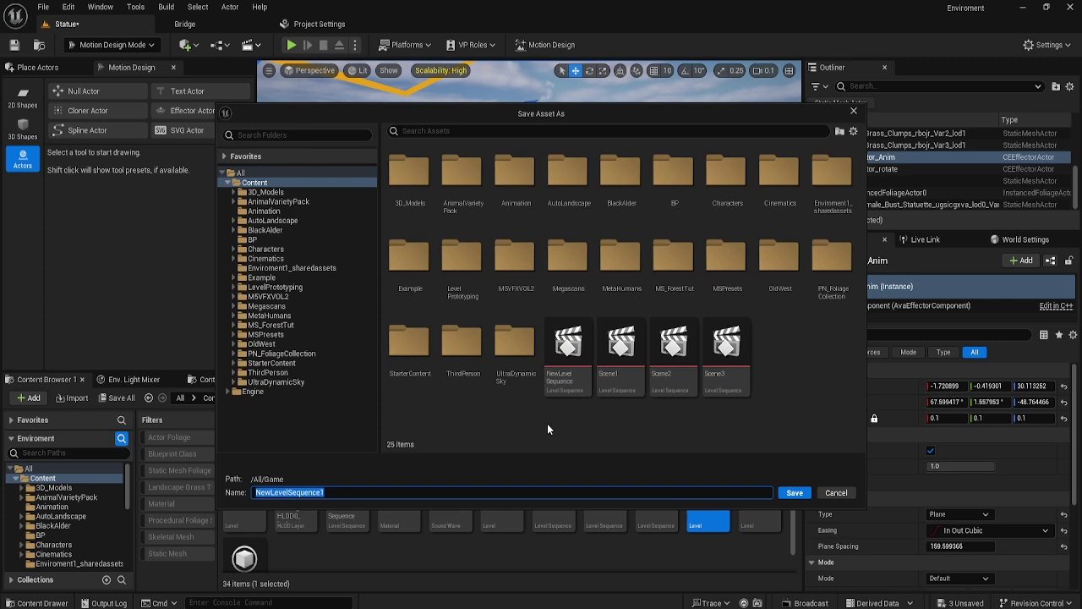
{"action": "left_click", "coordinate": [795, 492]}
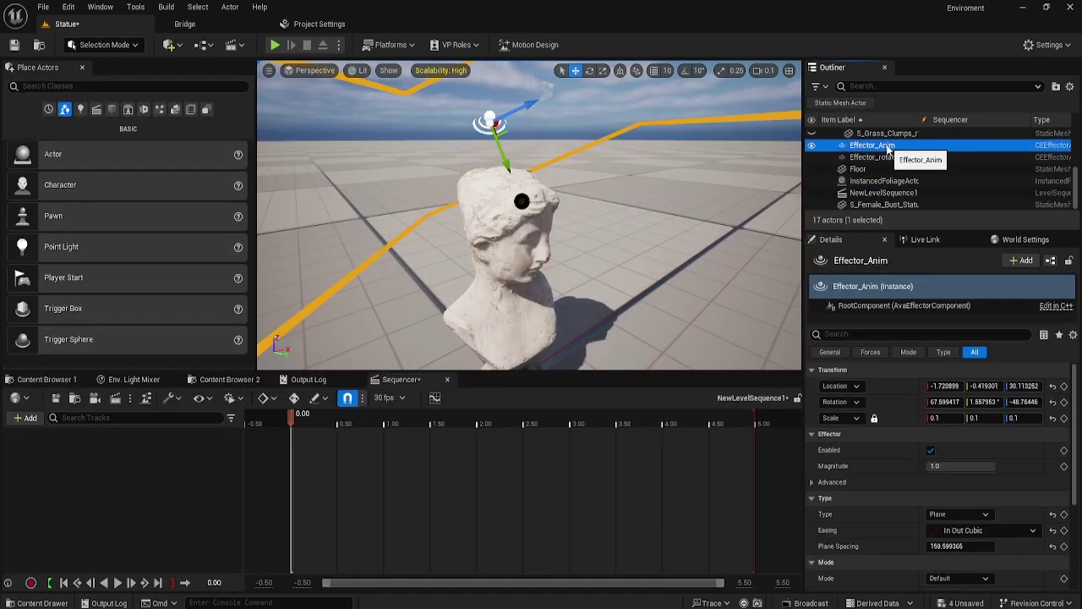
- Bind Effector_Anim in Sequencer with a Transform track keyed at 0.00
{"action": "left_click_drag", "start_coordinate": [888, 150], "coordinate": [142, 477]}
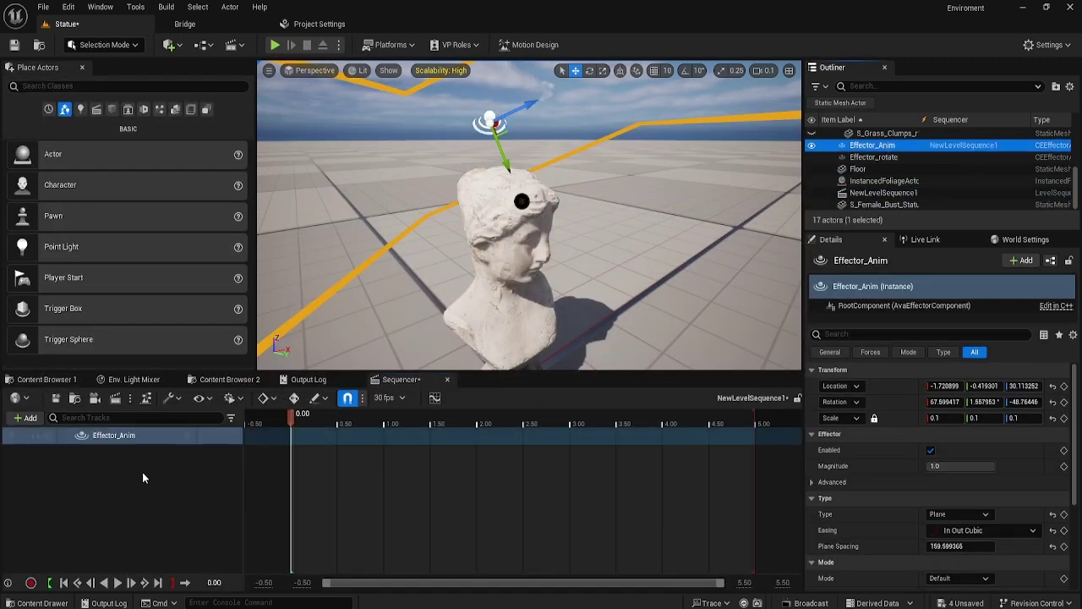
{"action": "left_click", "coordinate": [187, 436]}
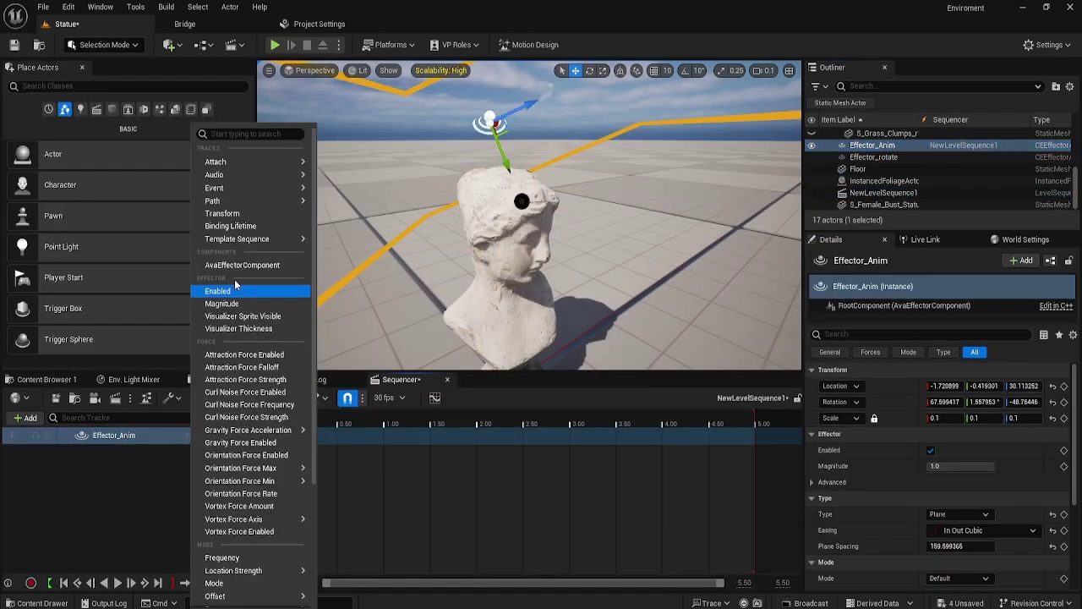
{"action": "left_click", "coordinate": [258, 217]}
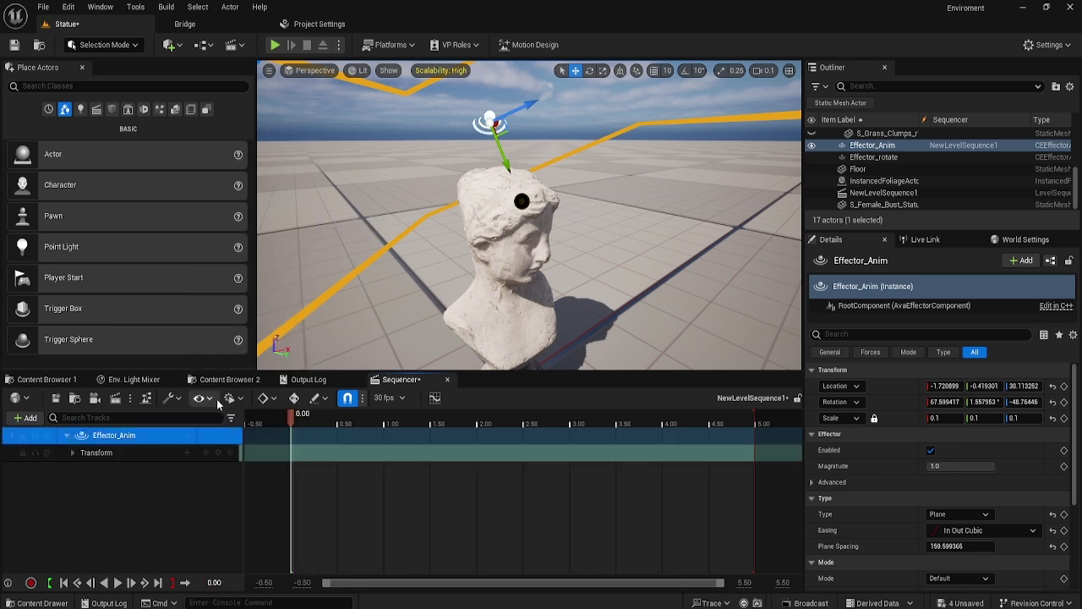
{"action": "left_click", "coordinate": [217, 454]}
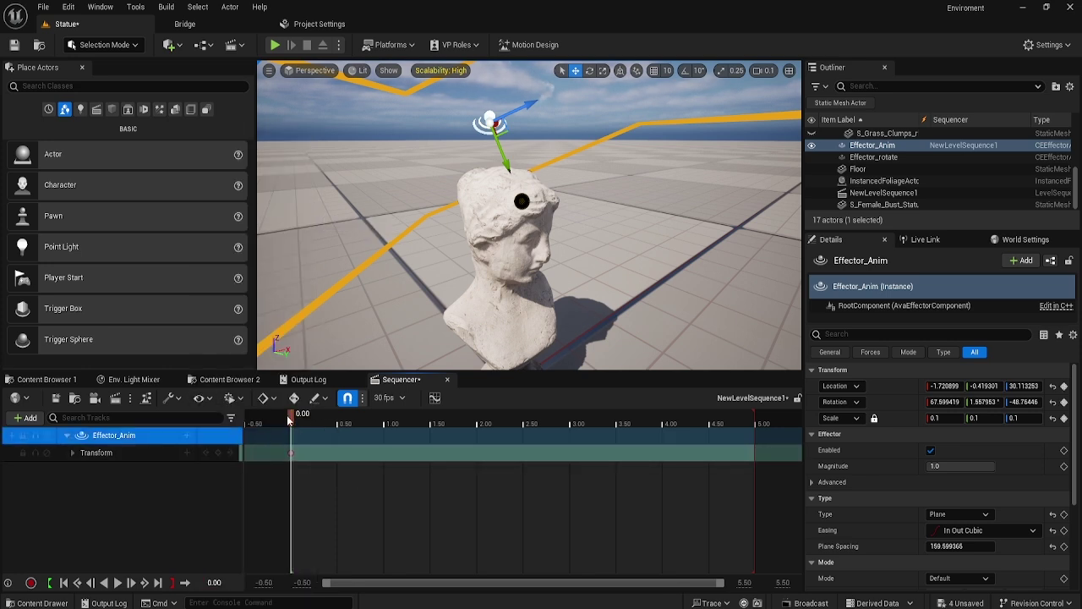
- At 5.00, lower Effector_Anim below the bust and key its Transform there
{"action": "left_click_drag", "start_coordinate": [288, 420], "coordinate": [736, 426]}
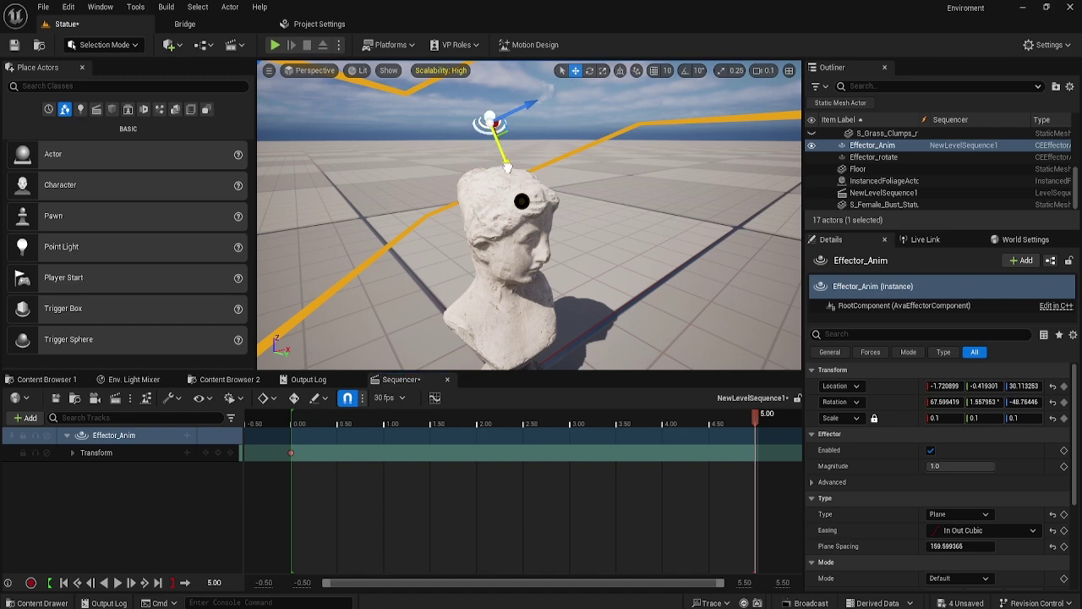
{"action": "left_click_drag", "start_coordinate": [508, 167], "coordinate": [607, 344]}
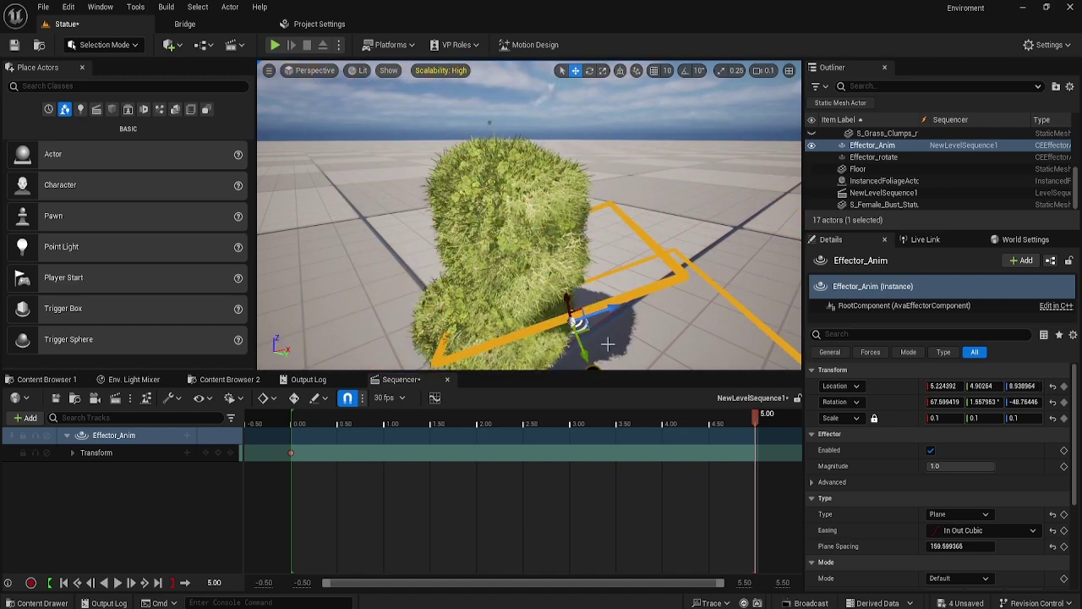
{"action": "scroll", "coordinate": [607, 343], "scroll_direction": "down", "scroll_amount": 5}
{"action": "mouse_move", "coordinate": [607, 343]}
{"action": "right_mouse_down"}
{"action": "mouse_move", "coordinate": [607, 287]}
{"action": "mouse_move", "coordinate": [608, 323]}
{"action": "right_mouse_up"}
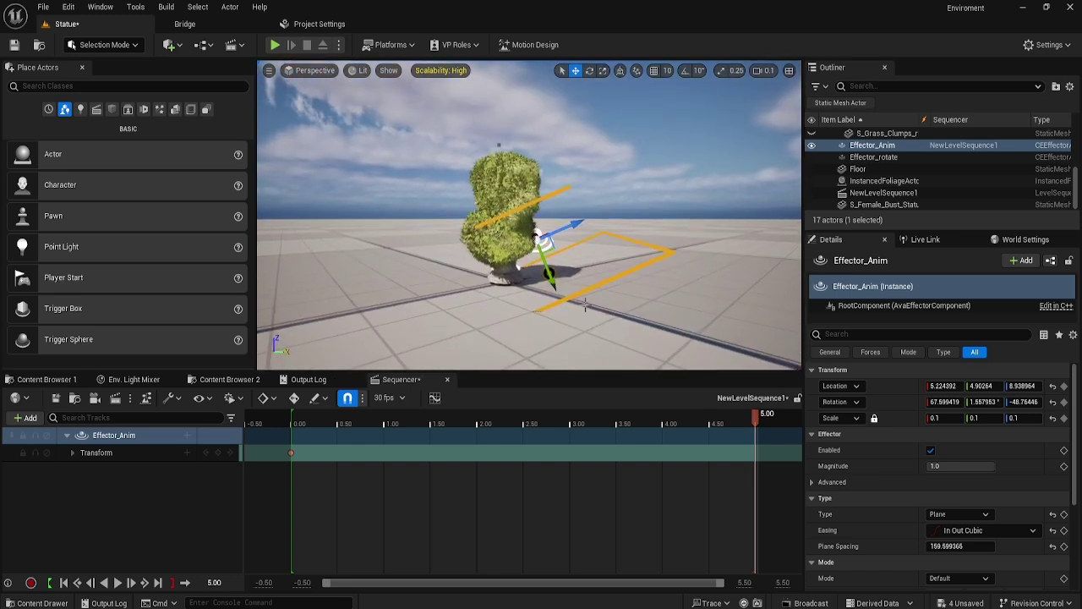
{"action": "left_click_drag", "start_coordinate": [554, 279], "coordinate": [575, 328]}
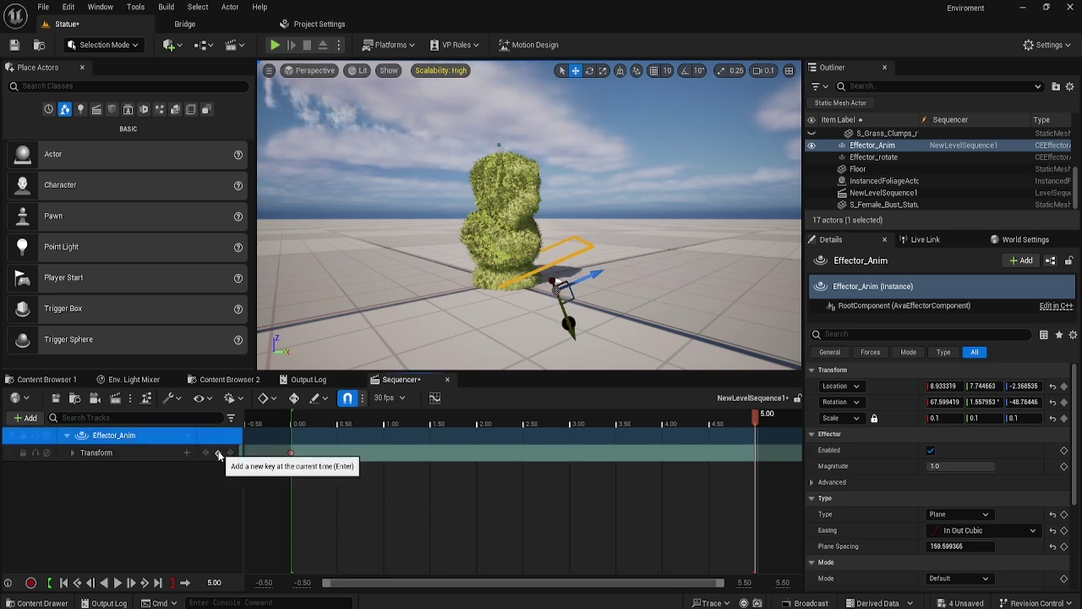
{"action": "left_click", "coordinate": [187, 435]}
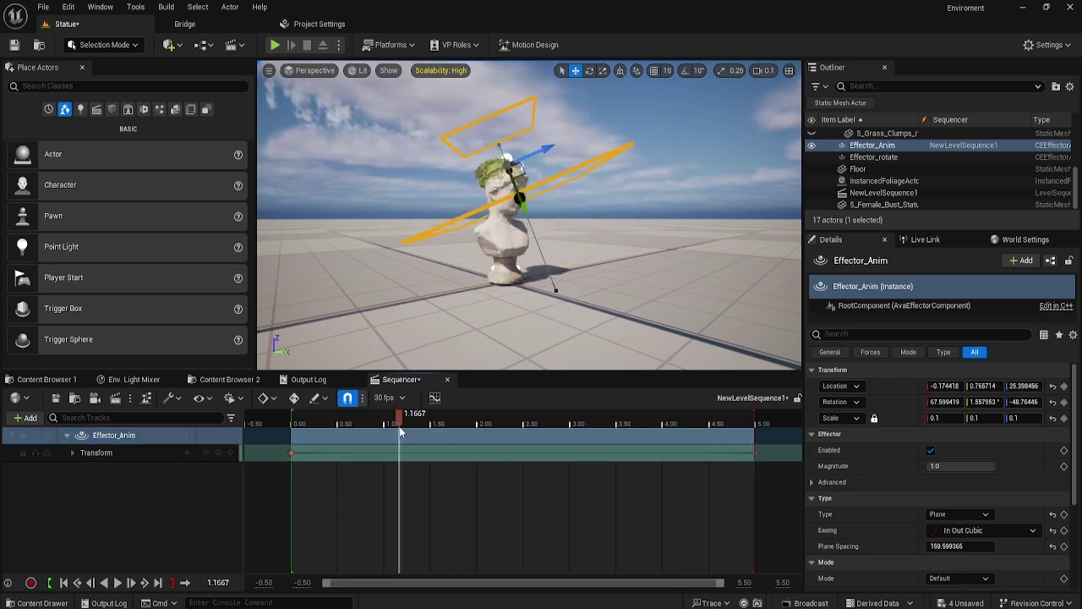